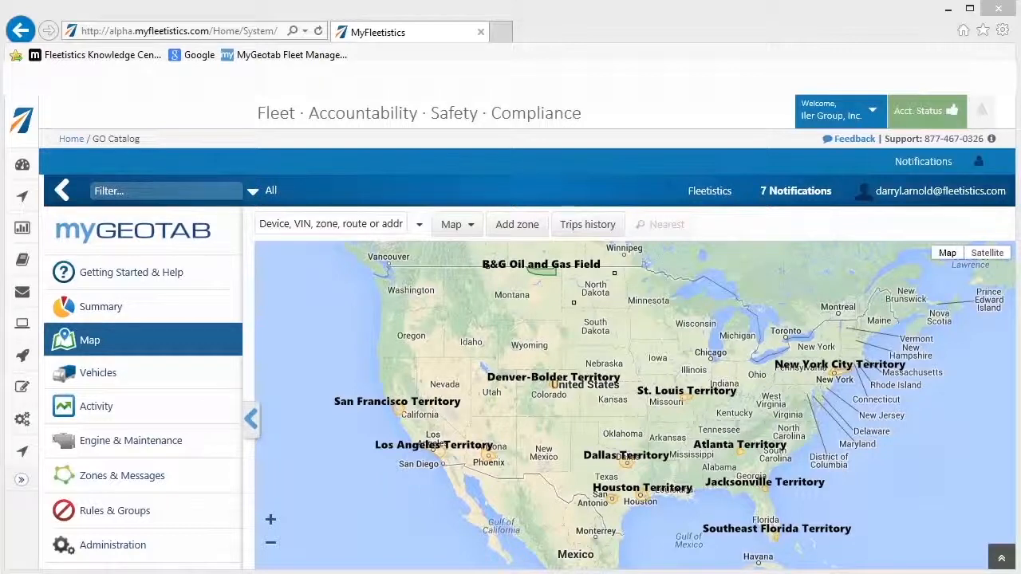
# - Open the existing Test Route from the routes list and review its details and the stop schedule in the zones organizer
pyautogui.click(152, 481)
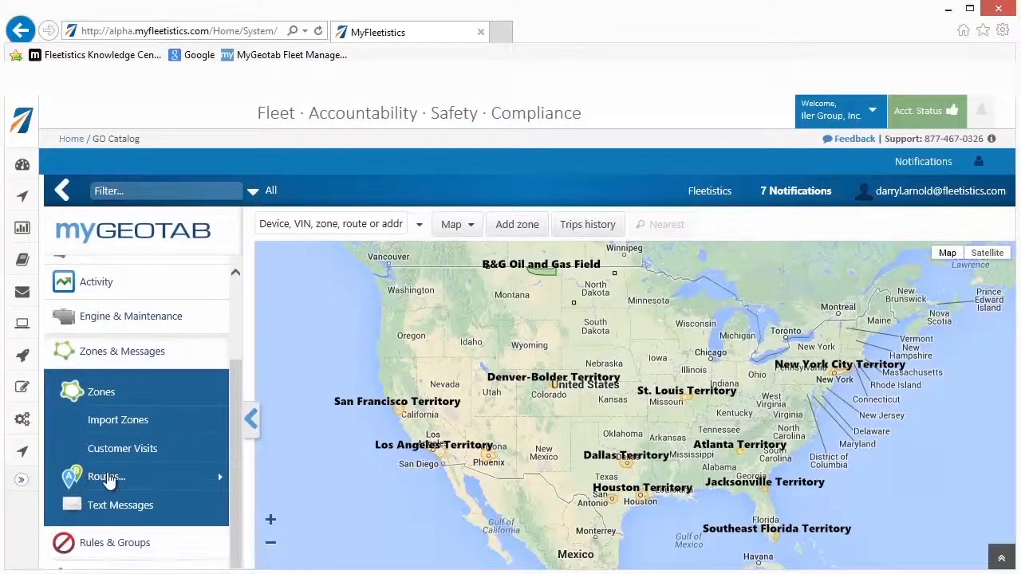
pyautogui.moveTo(140, 483)
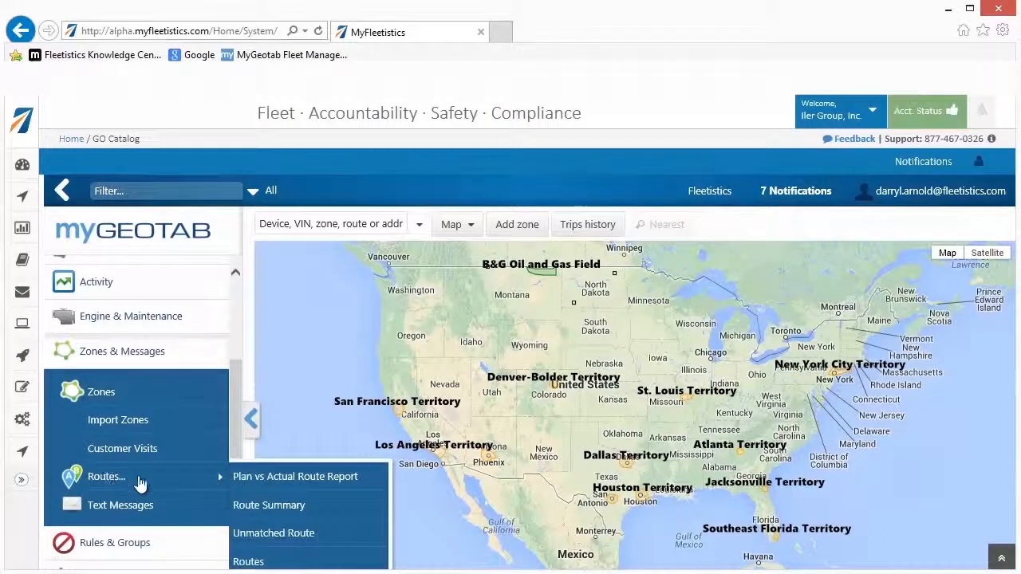
pyautogui.click(263, 562)
pyautogui.click(354, 379)
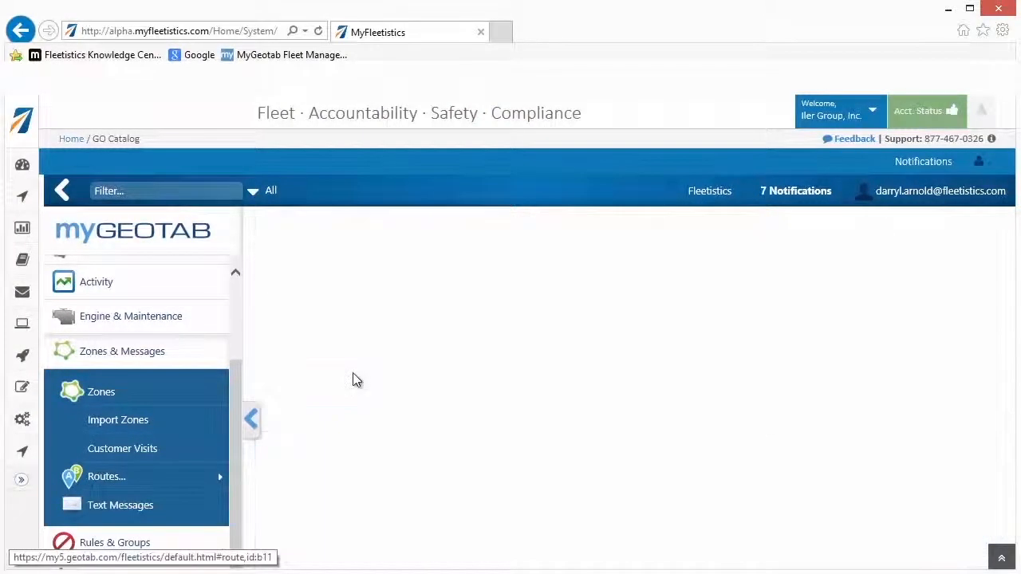
pyautogui.scroll(-1, 905, 453)
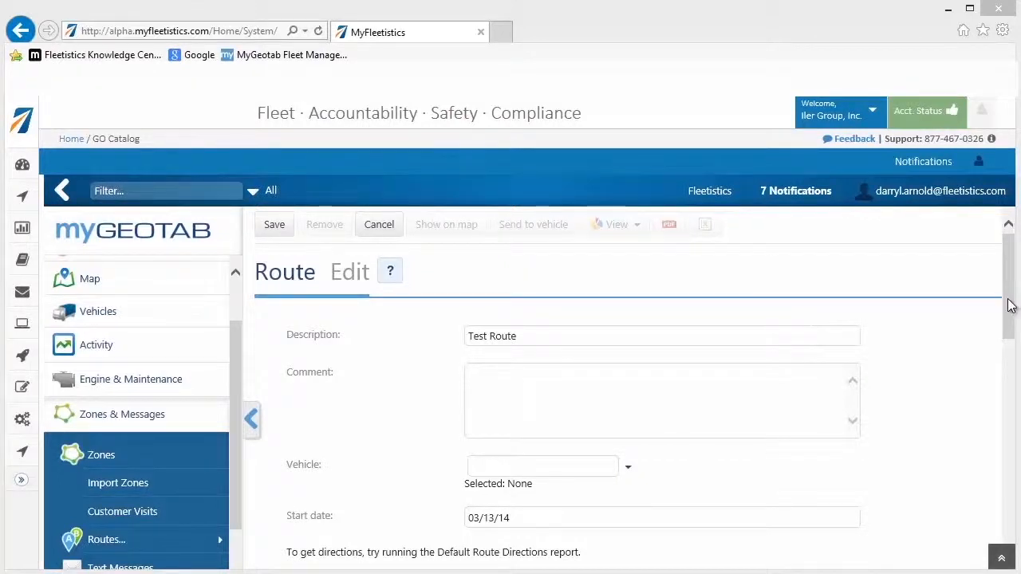
pyautogui.moveTo(1007, 307); pyautogui.dragTo(1014, 407)
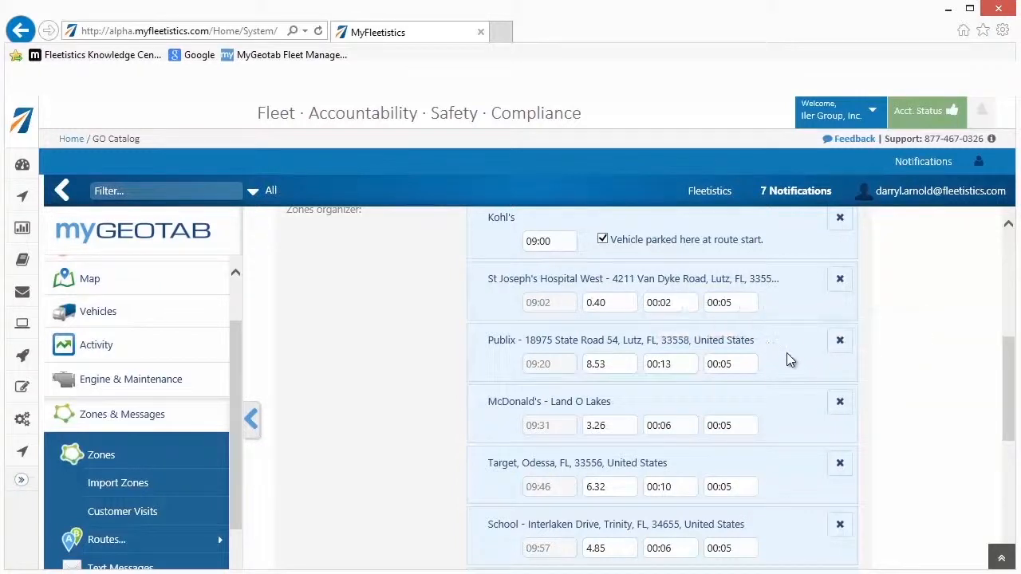
pyautogui.moveTo(786, 360); pyautogui.dragTo(788, 316)
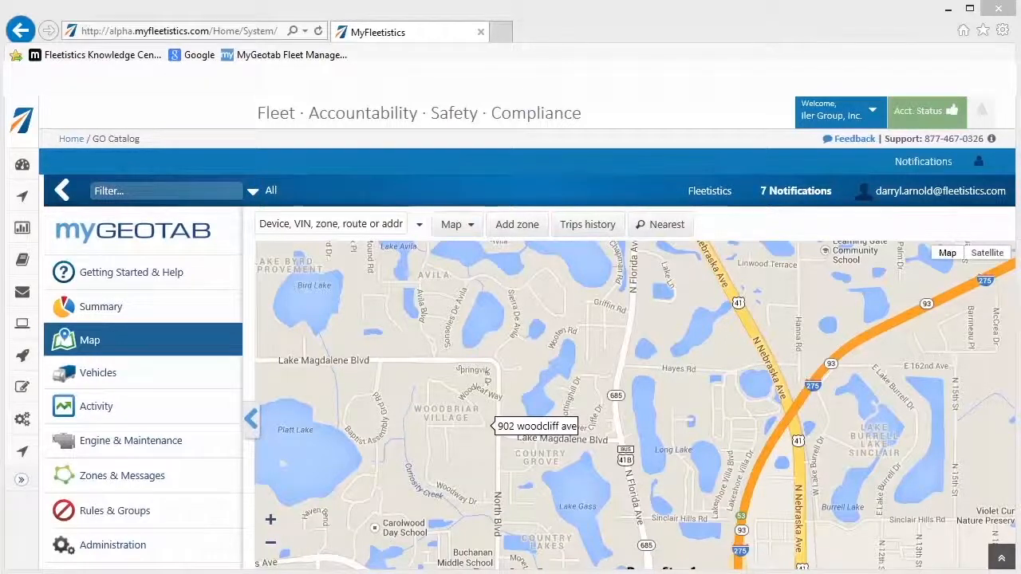
# - Start adding a new route from the routes list and dismiss the hint about attaching zones
pyautogui.click(130, 483)
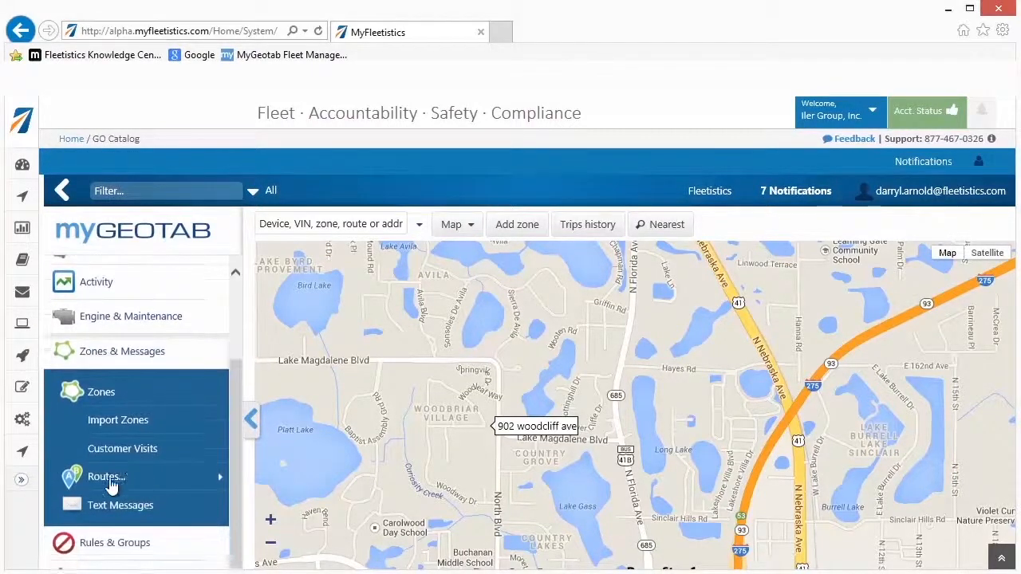
pyautogui.moveTo(109, 482)
pyautogui.click(253, 562)
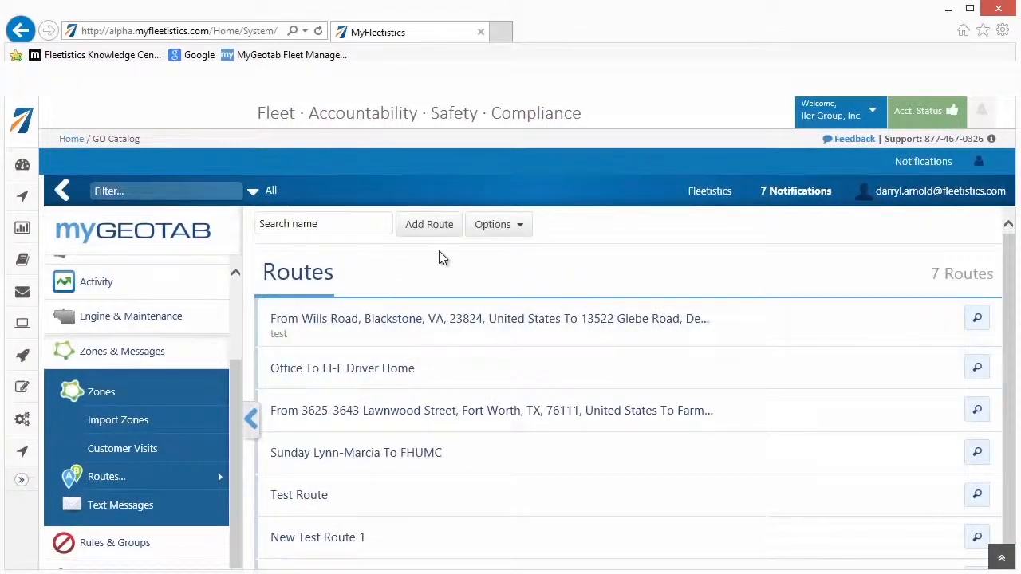
pyautogui.click(428, 225)
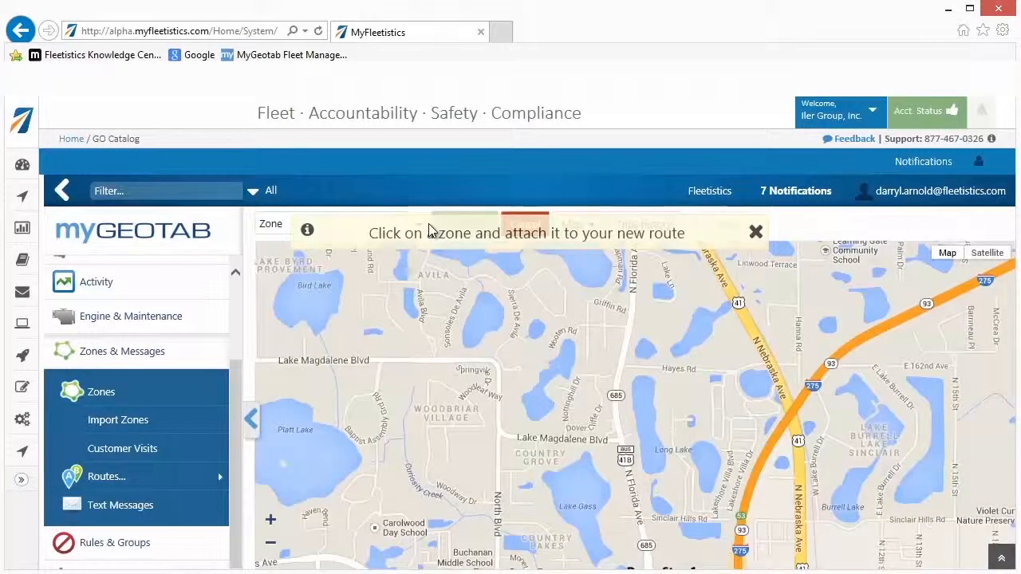
pyautogui.click(756, 233)
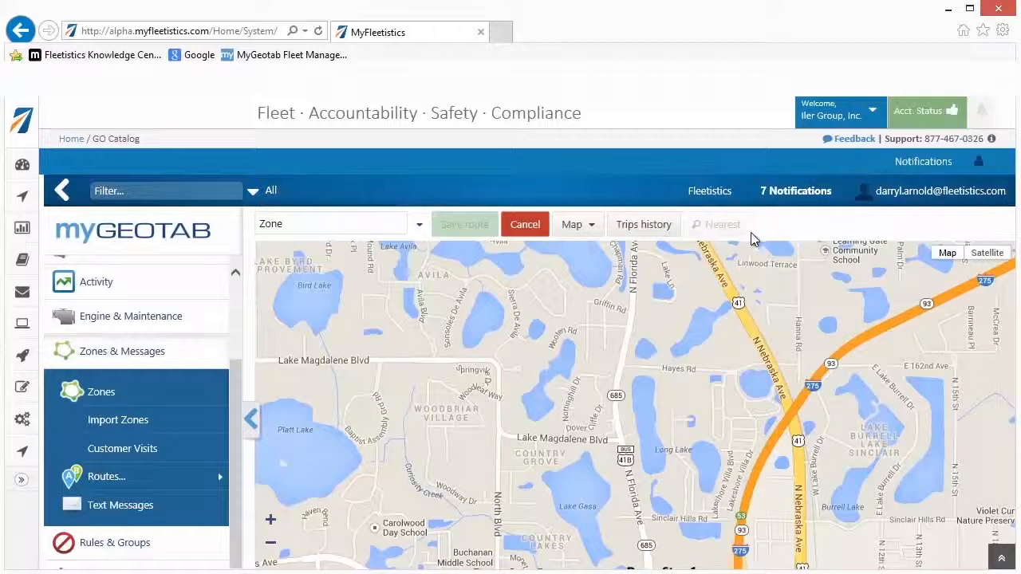
# - Search for the starting street address in Tampa and add it to the new route as the first waypoint
pyautogui.click(327, 221)
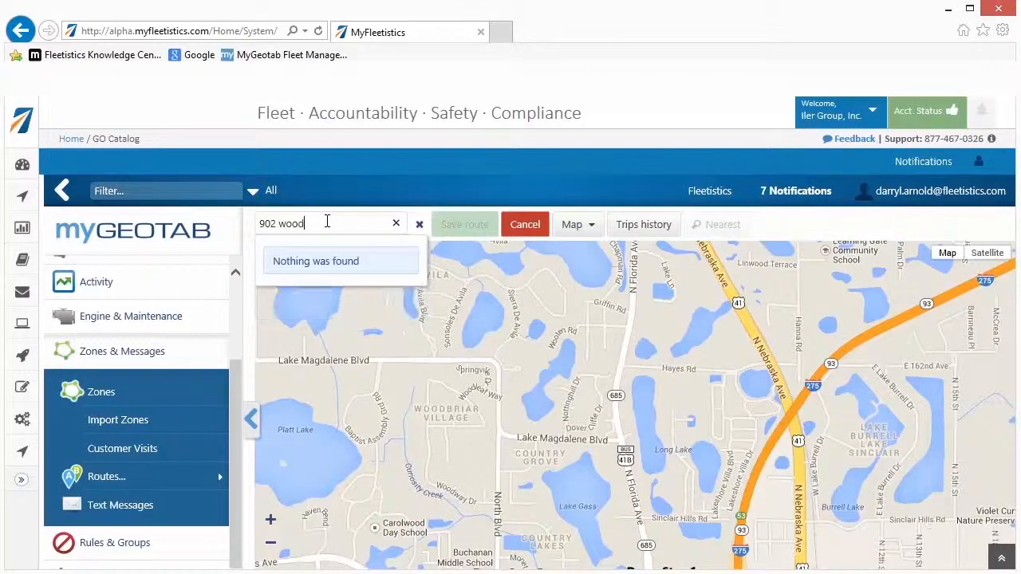
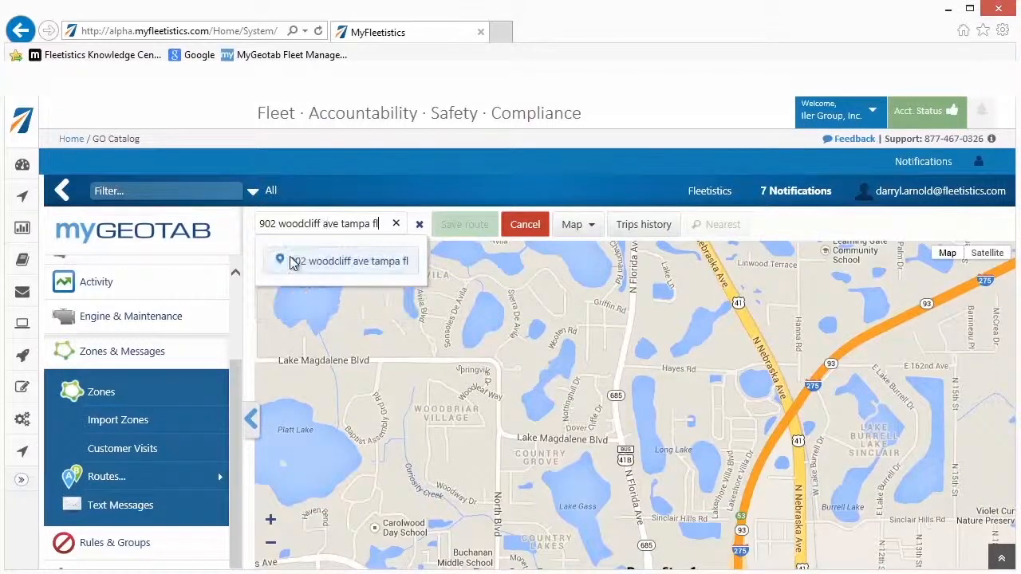
pyautogui.click(291, 263)
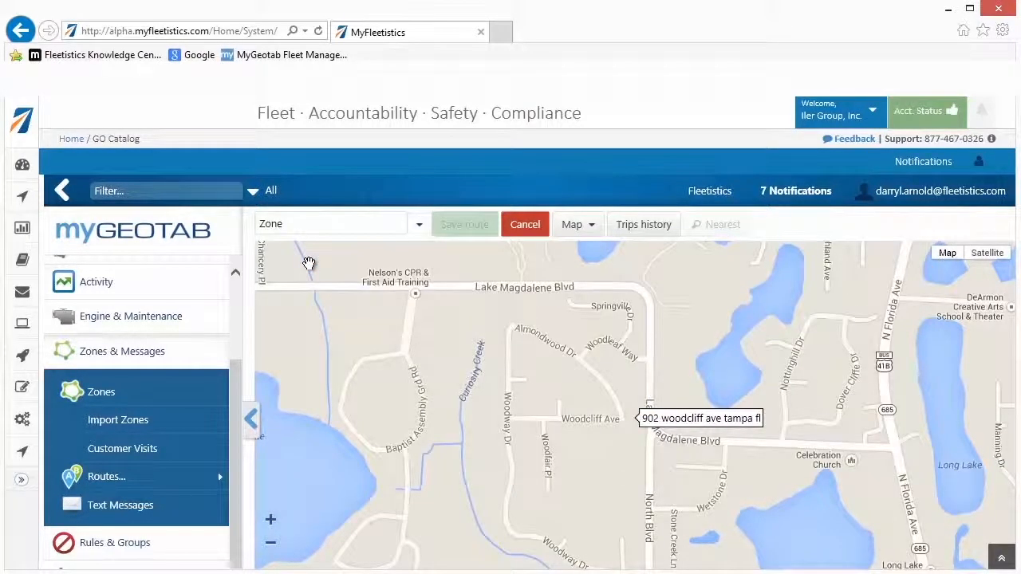
pyautogui.click(710, 424)
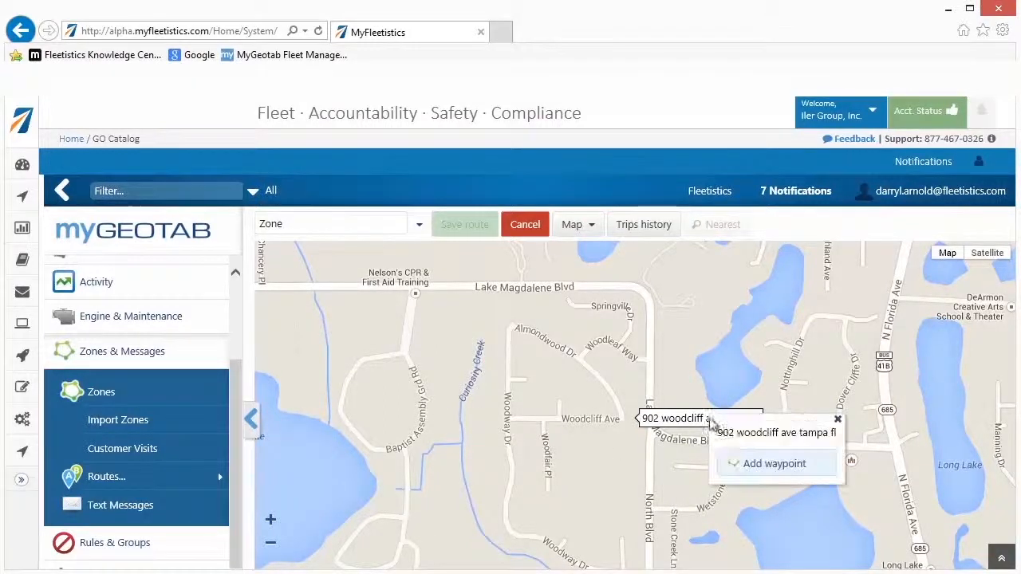
pyautogui.click(772, 464)
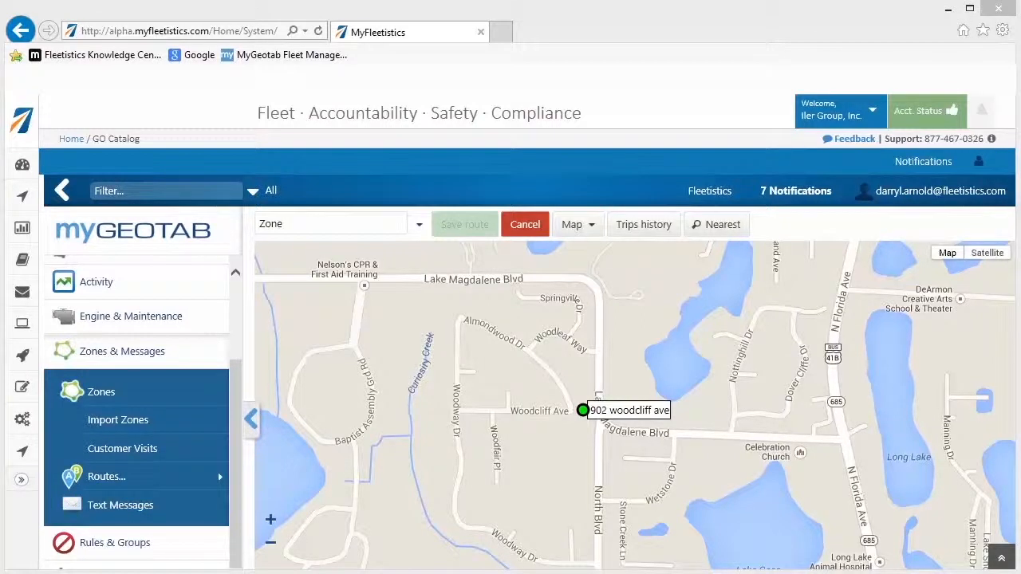
# - Find the Demo Stop 1 zone on the map and add it to the route as a zone
pyautogui.click(419, 229)
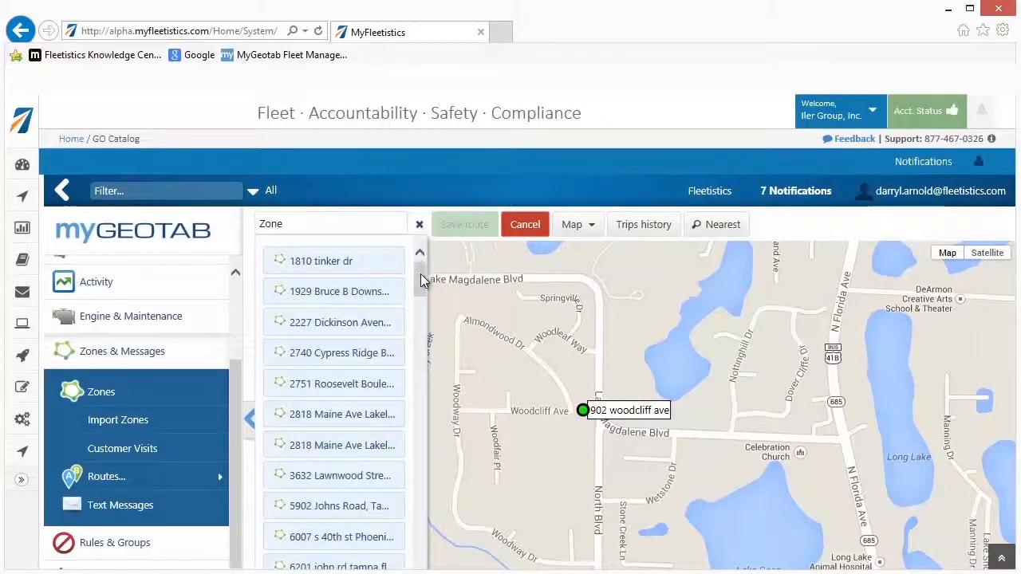
pyautogui.moveTo(420, 273); pyautogui.dragTo(380, 327)
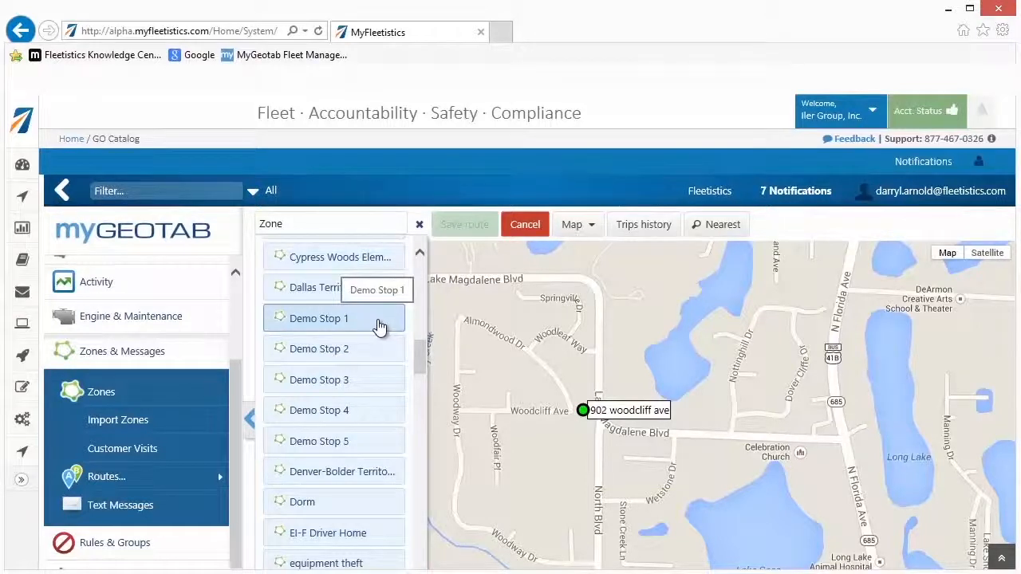
pyautogui.click(380, 327)
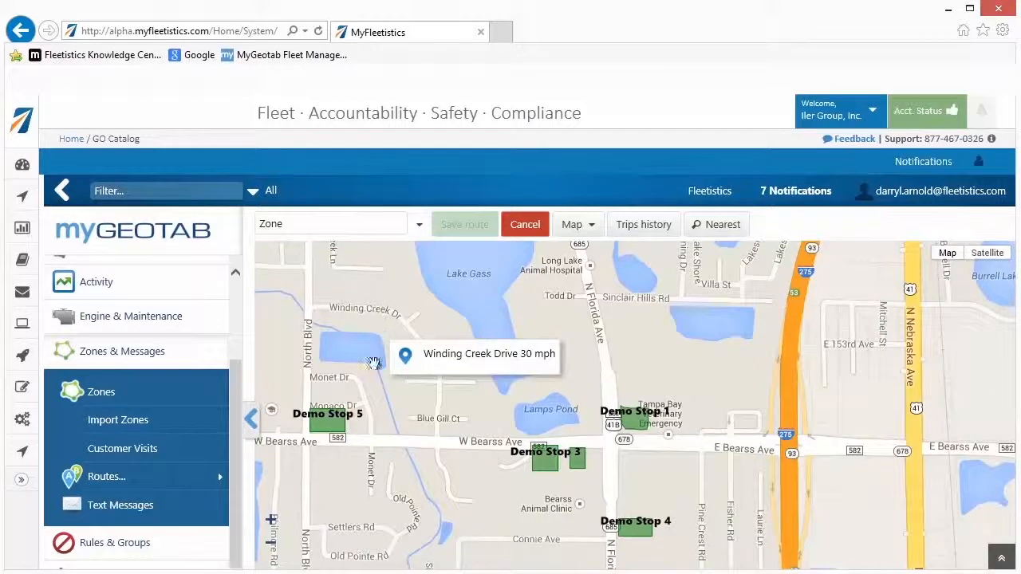
pyautogui.click(272, 521)
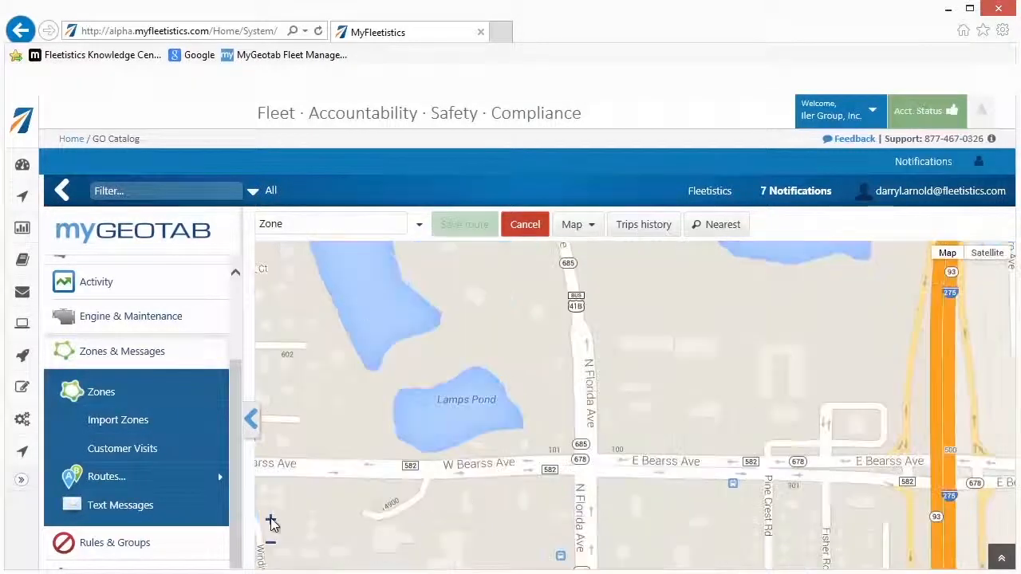
pyautogui.click(271, 521)
pyautogui.click(271, 520)
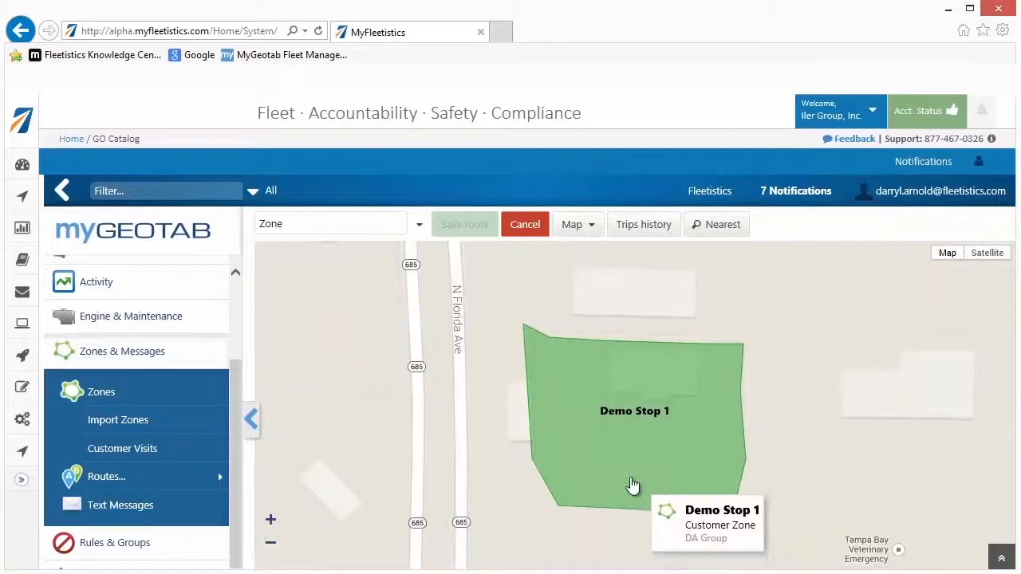
pyautogui.click(569, 469)
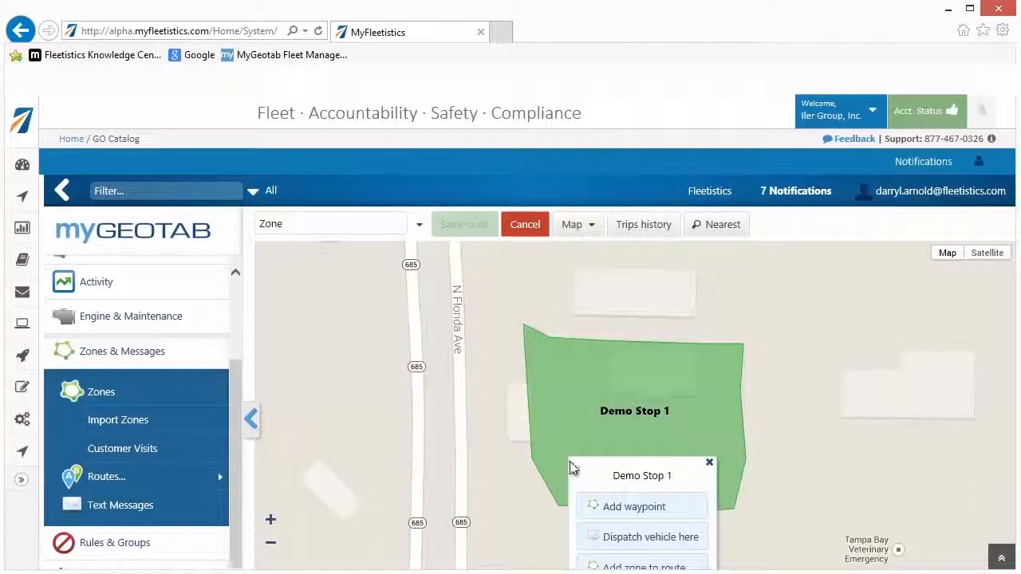
pyautogui.click(628, 560)
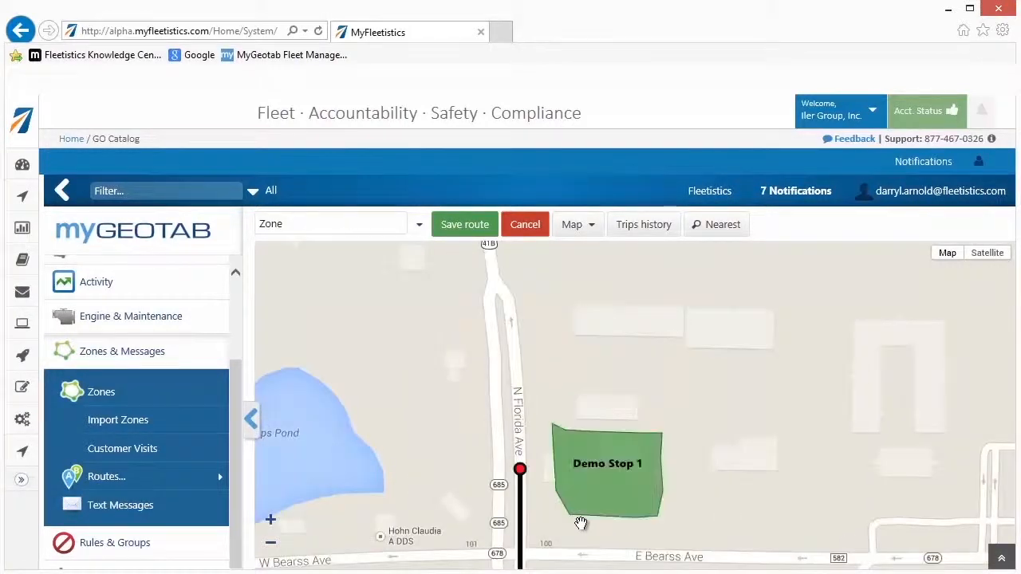
# - Add a waypoint on N Florida Ave beside Demo Stop 4
pyautogui.scroll(-1, 580, 523)
pyautogui.scroll(-1, 584, 525)
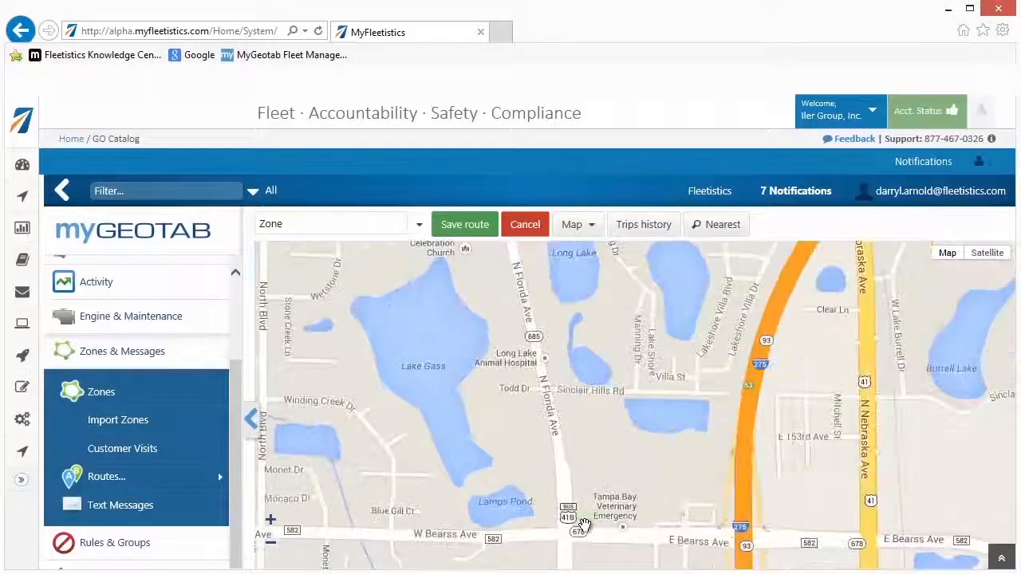
pyautogui.scroll(-1, 585, 523)
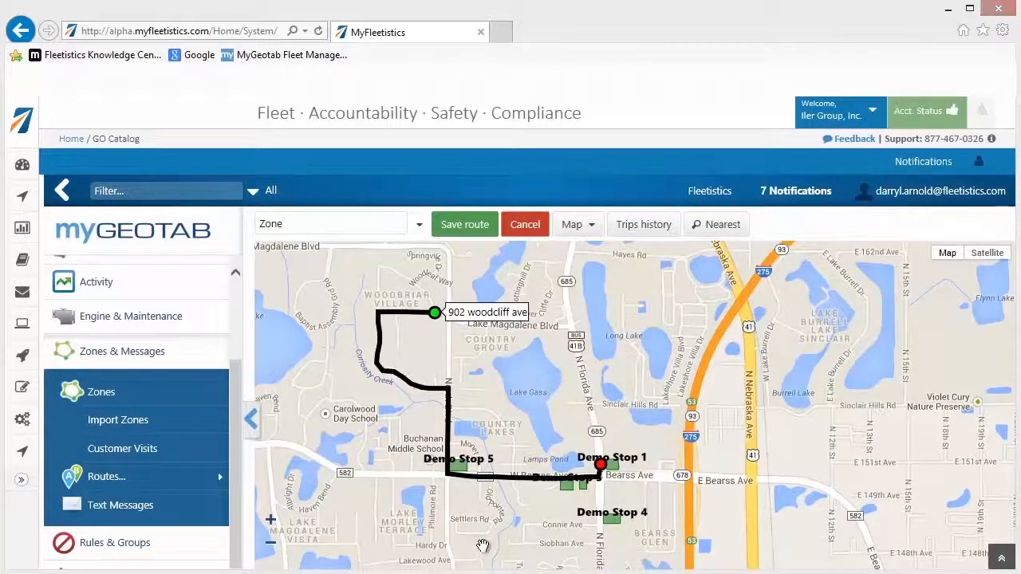
pyautogui.click(598, 521)
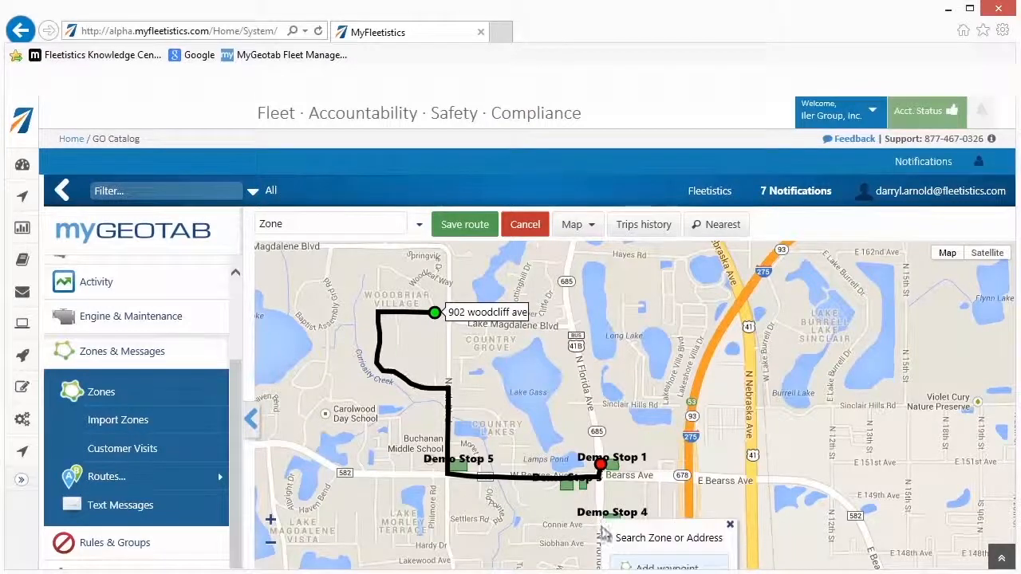
pyautogui.click(645, 564)
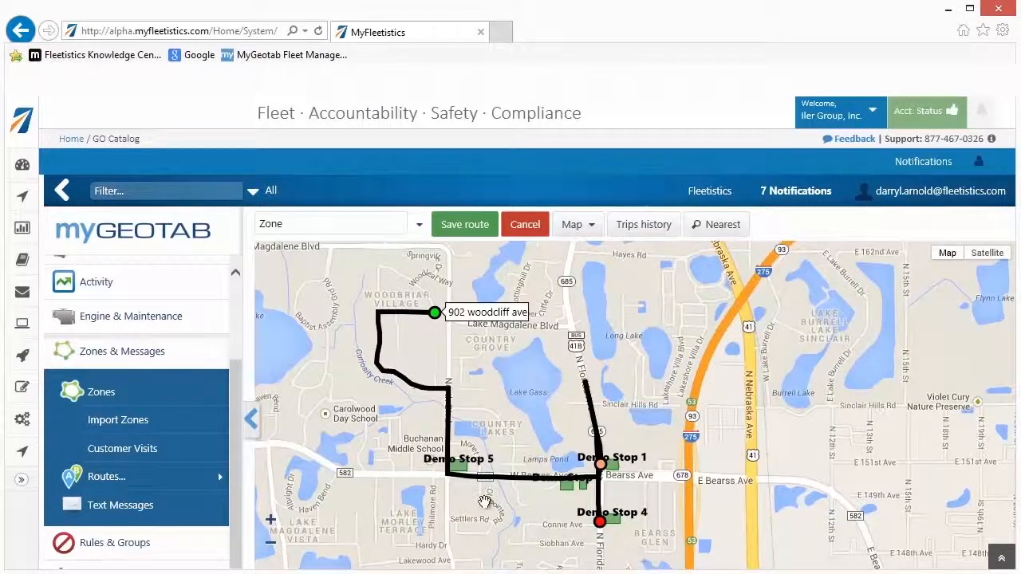
# - Add waypoints on the road north of Lake Magdalene Vista and on E Bearss Ave between I-275 and N Nebraska Ave
pyautogui.click(297, 451)
pyautogui.click(347, 495)
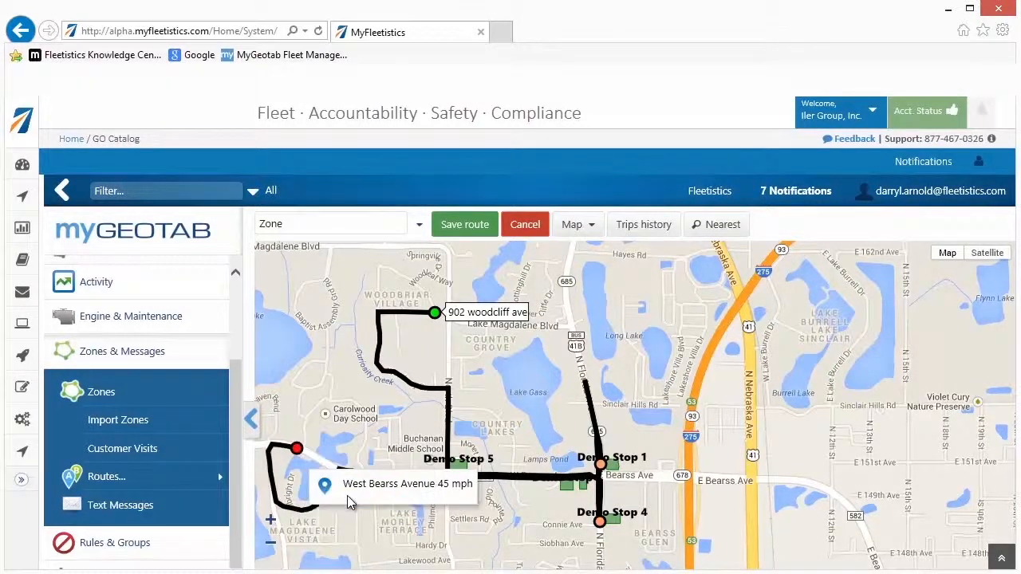
pyautogui.click(725, 484)
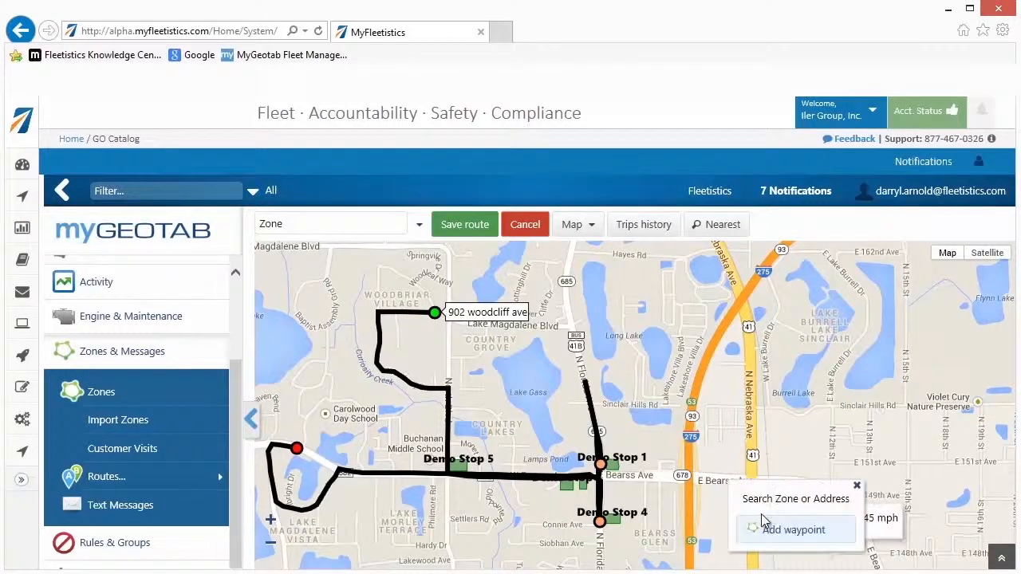
pyautogui.click(766, 530)
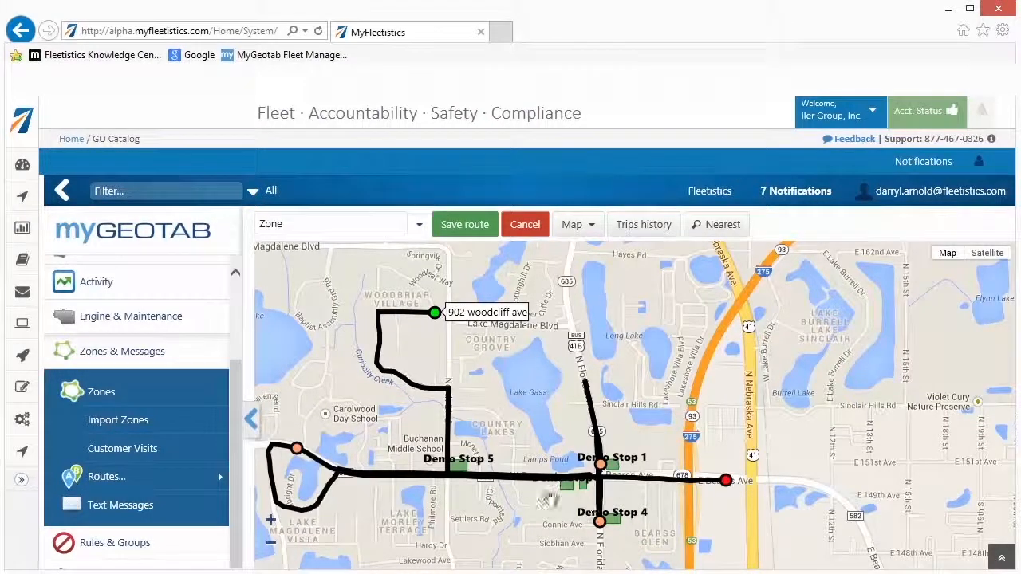
# - Add waypoints on W Bearss Ave beside Demo Stop 5 and on North Blvd just southeast of the starting address
pyautogui.click(467, 479)
pyautogui.click(488, 527)
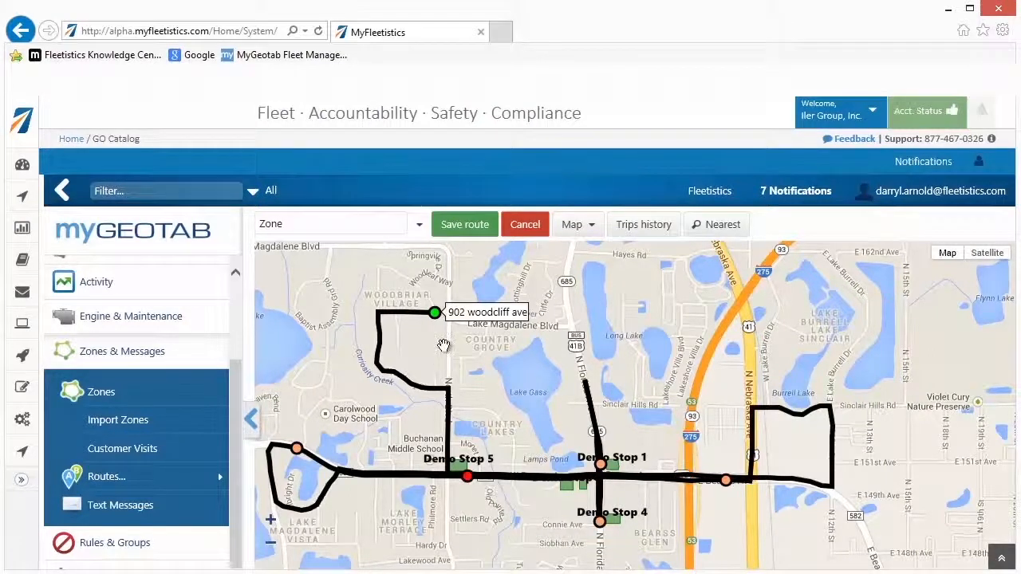
pyautogui.click(449, 341)
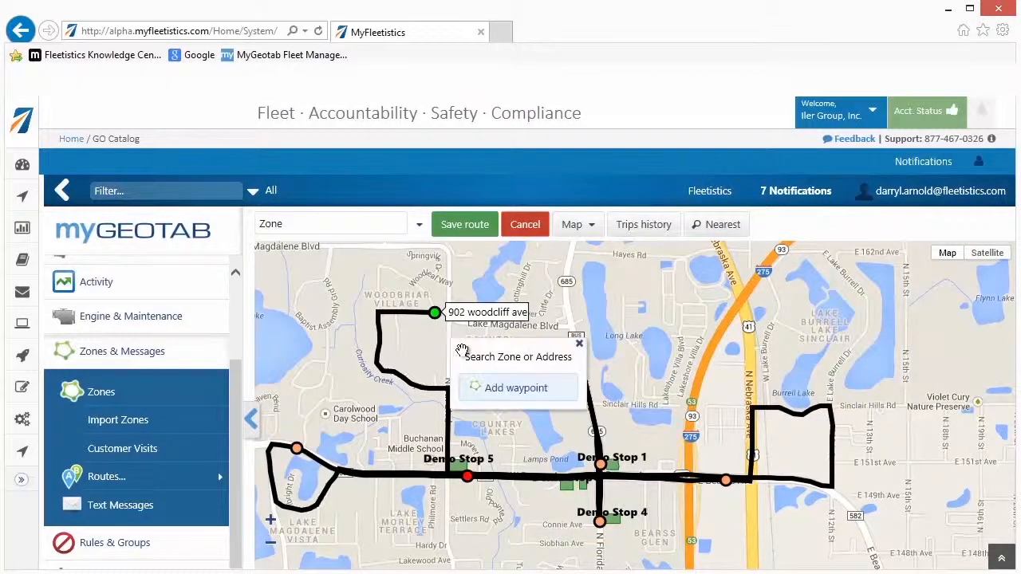
pyautogui.click(500, 392)
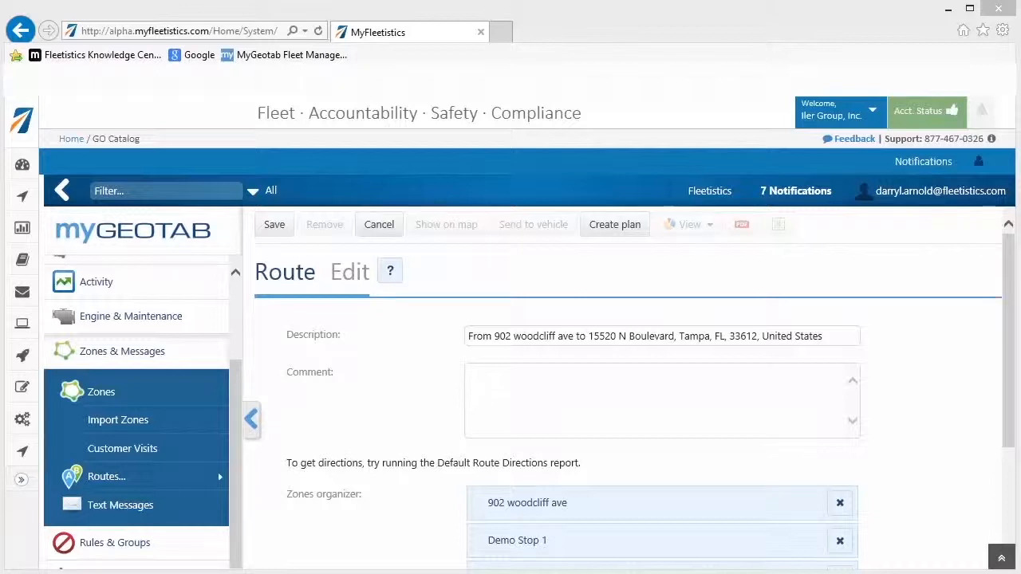
# - Replace the new route's description with "Route 25"
pyautogui.click(834, 336)
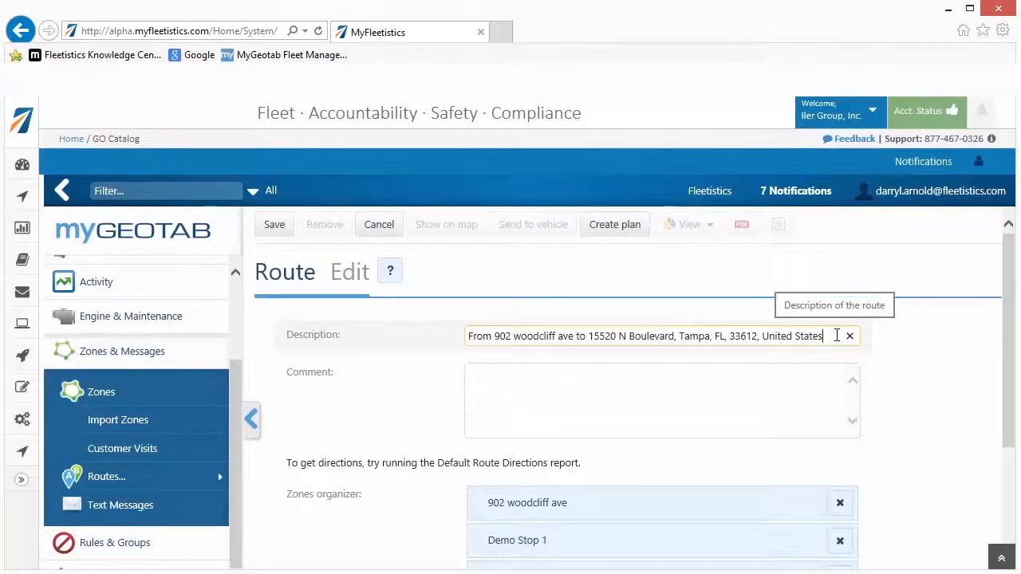
pyautogui.moveTo(836, 336); pyautogui.dragTo(396, 429)
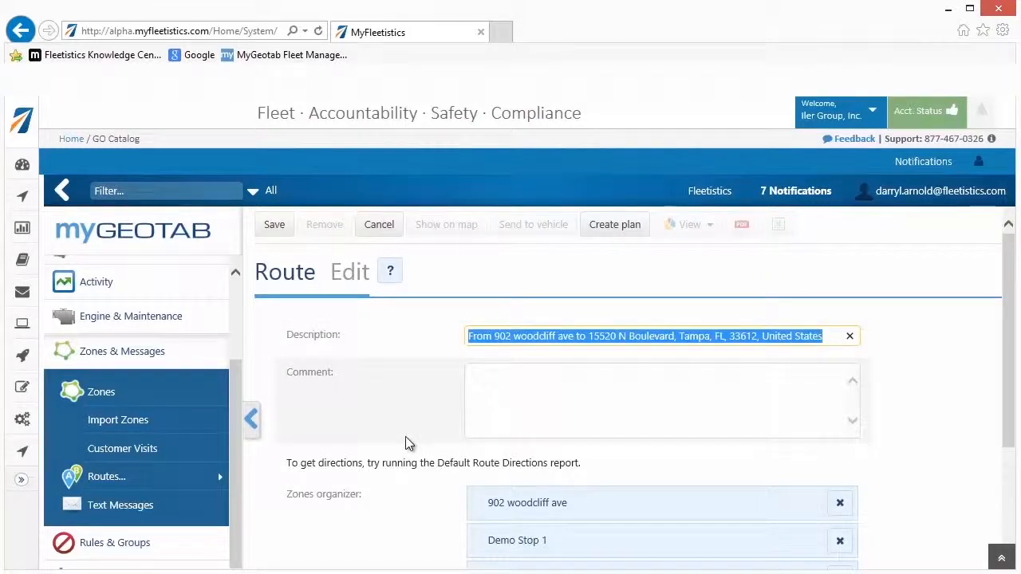
pyautogui.write('Route 25')
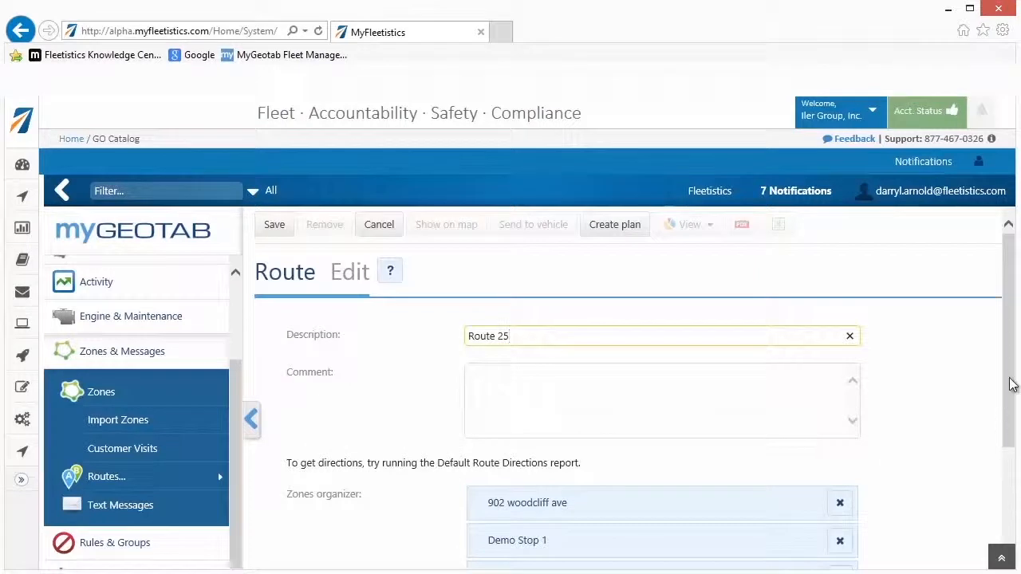
# - Optimize the stop order of Route 25, and manually move the sixth stop to third place and Demo Stop 1 to first
pyautogui.moveTo(1009, 383); pyautogui.dragTo(1011, 507)
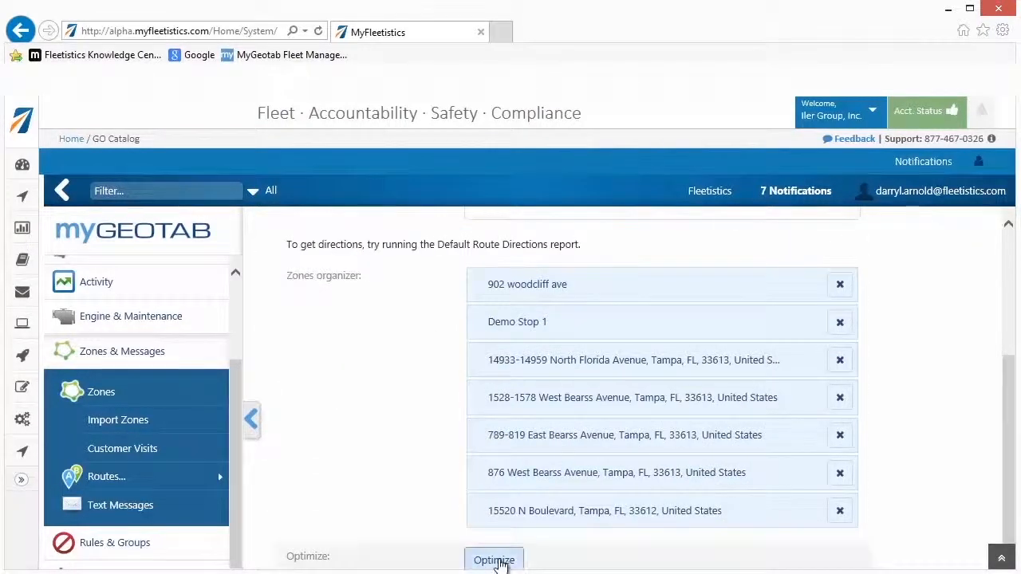
pyautogui.click(496, 559)
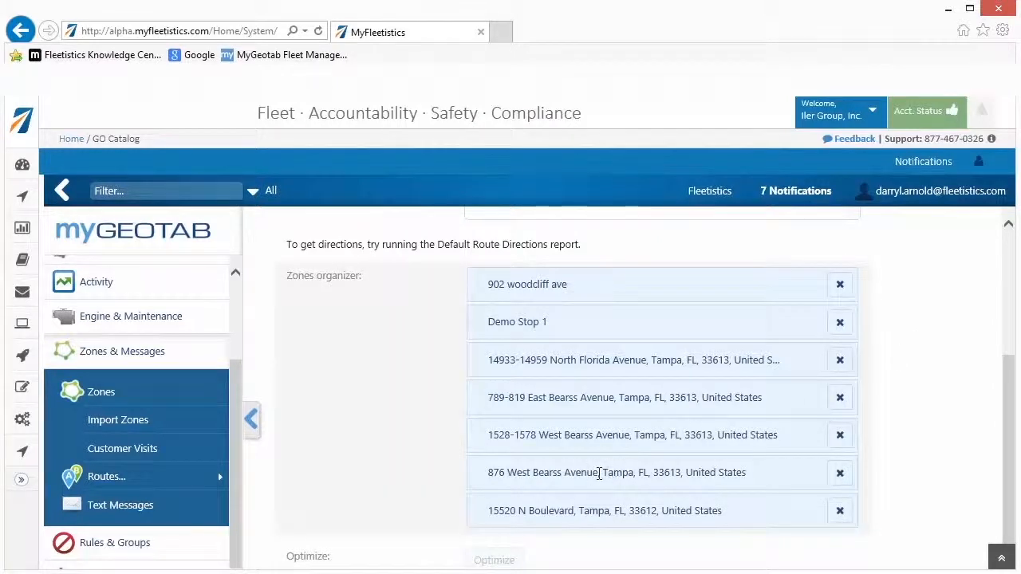
pyautogui.moveTo(588, 467); pyautogui.dragTo(577, 358)
pyautogui.moveTo(564, 320); pyautogui.dragTo(588, 286)
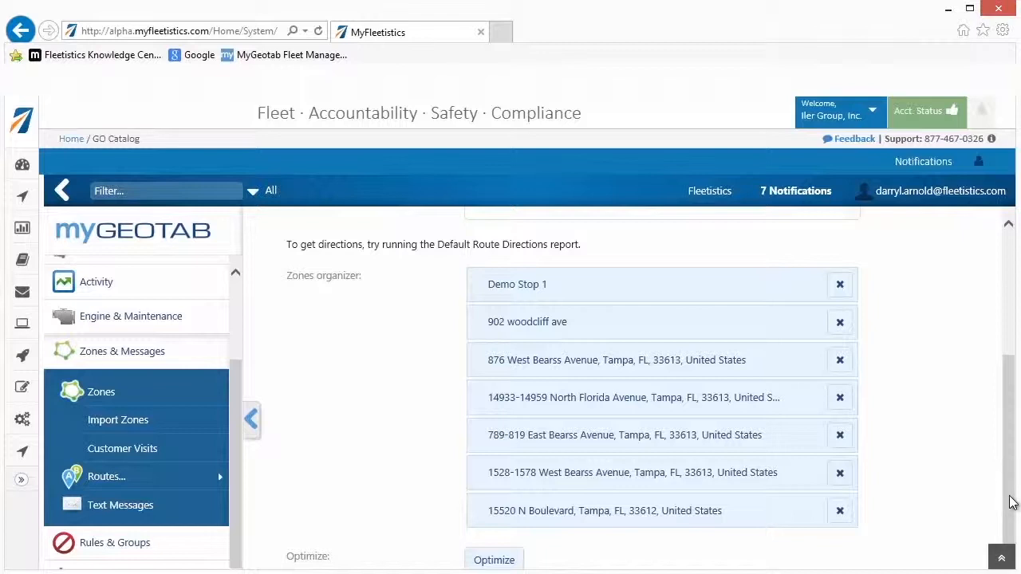
# - Create a plan from Route 25 and save it
pyautogui.moveTo(1011, 503); pyautogui.dragTo(994, 349)
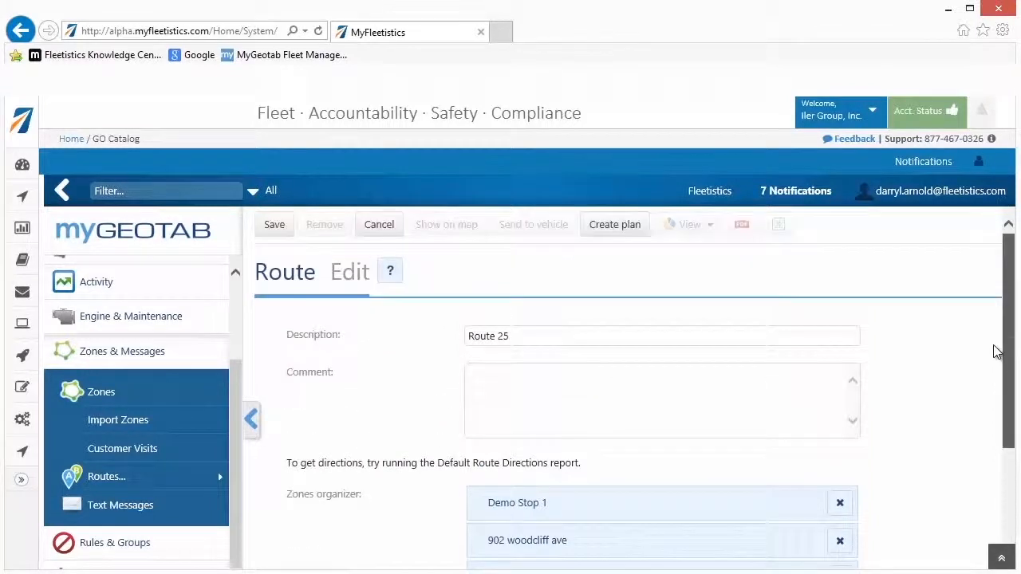
pyautogui.click(626, 229)
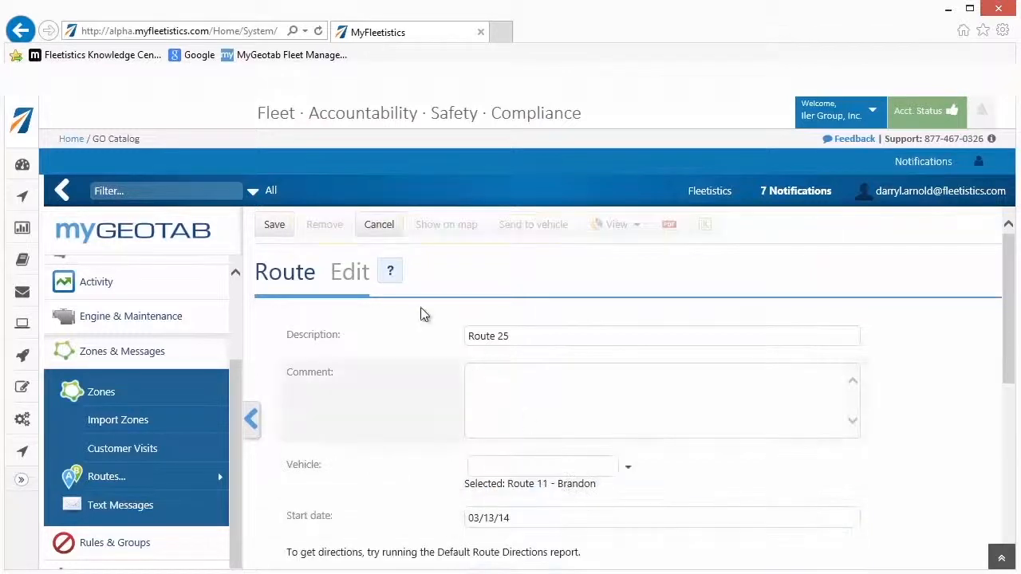
pyautogui.click(275, 225)
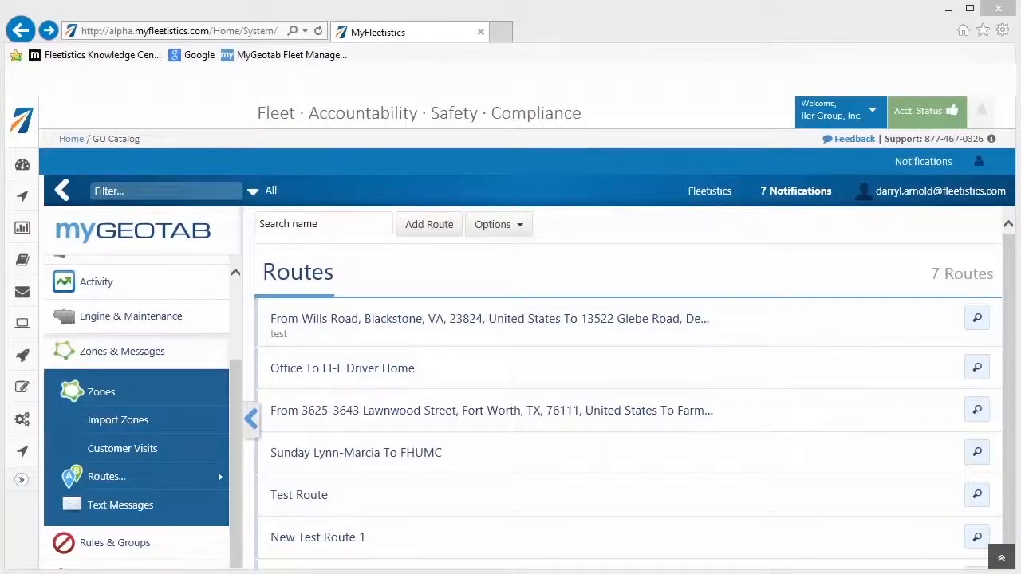
# - Open Test Route, switch it to the Report view and export the report as a PDF
pyautogui.click(315, 496)
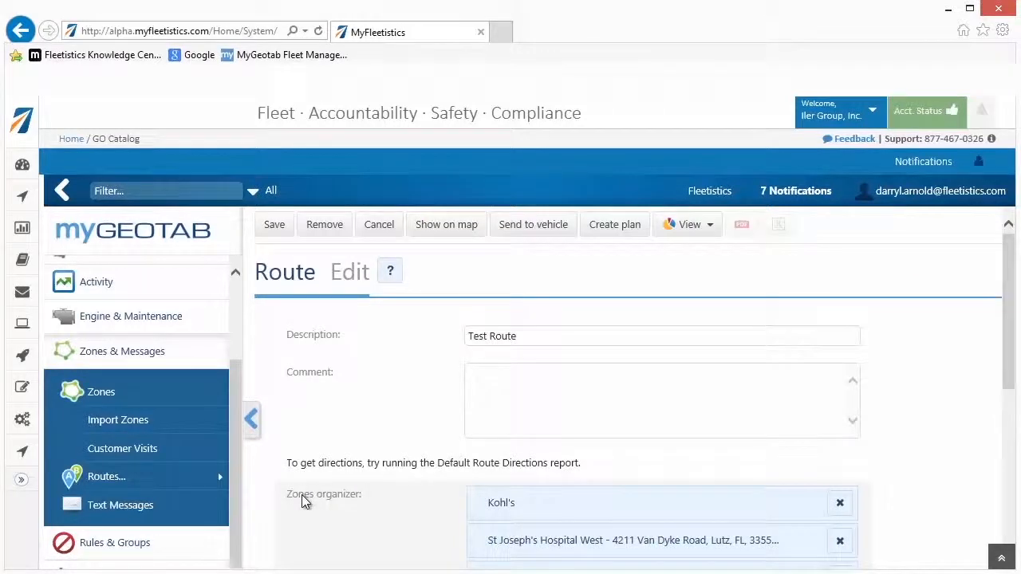
pyautogui.click(689, 224)
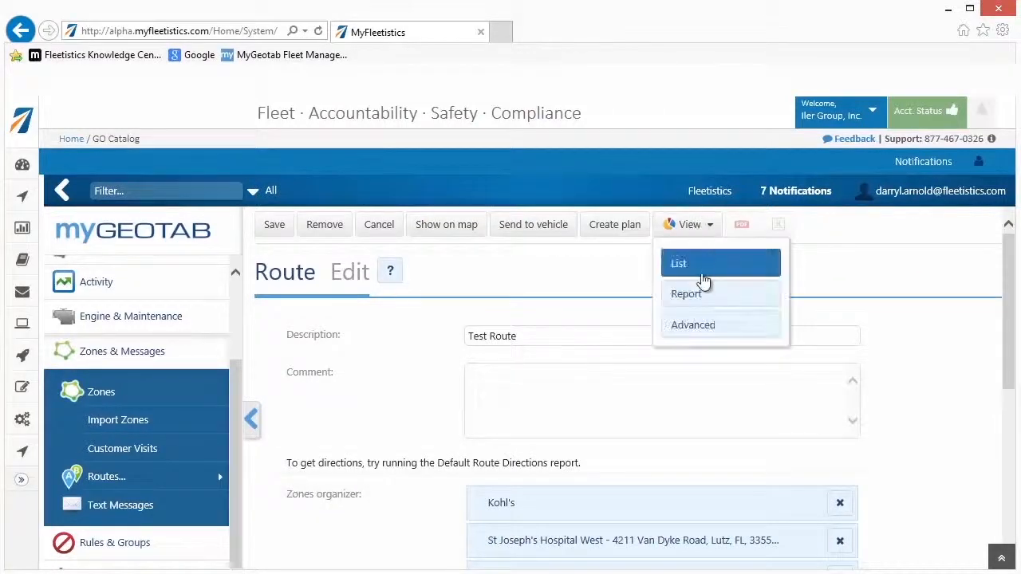
pyautogui.click(696, 293)
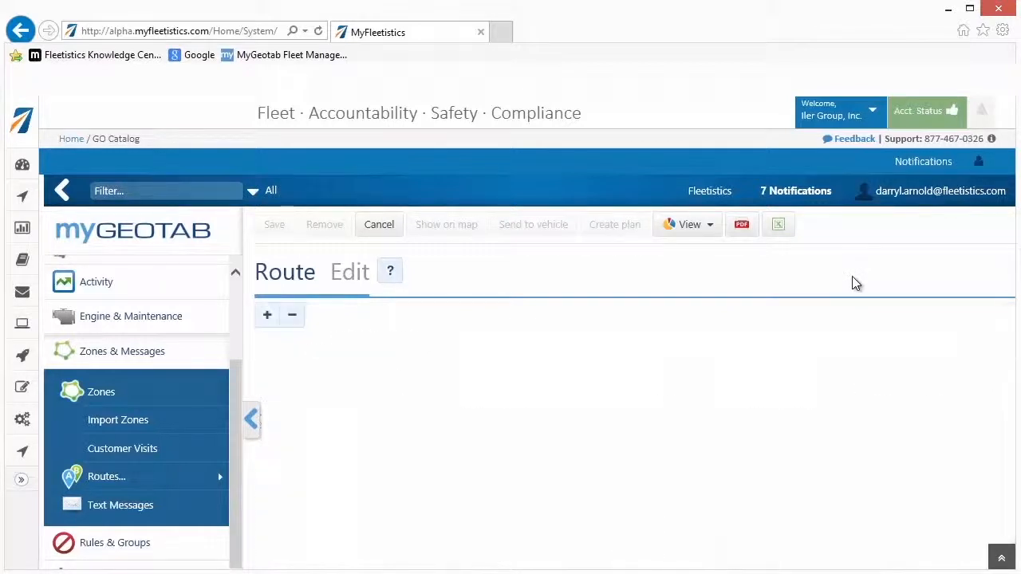
pyautogui.click(743, 227)
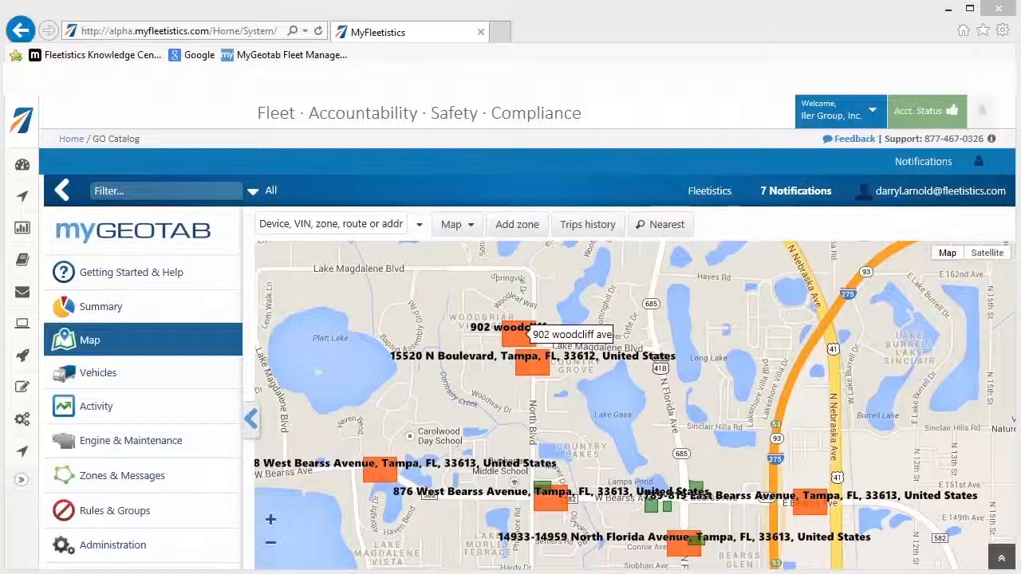
# - Open Test Route from the Routes list and bring up its form for sending to a vehicle
pyautogui.click(148, 479)
pyautogui.click(107, 479)
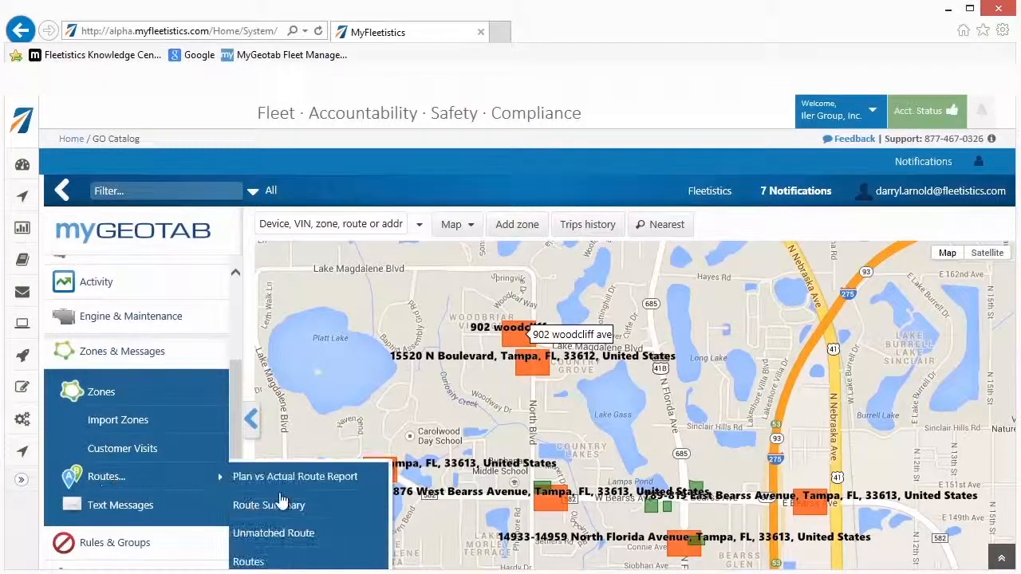
pyautogui.click(323, 563)
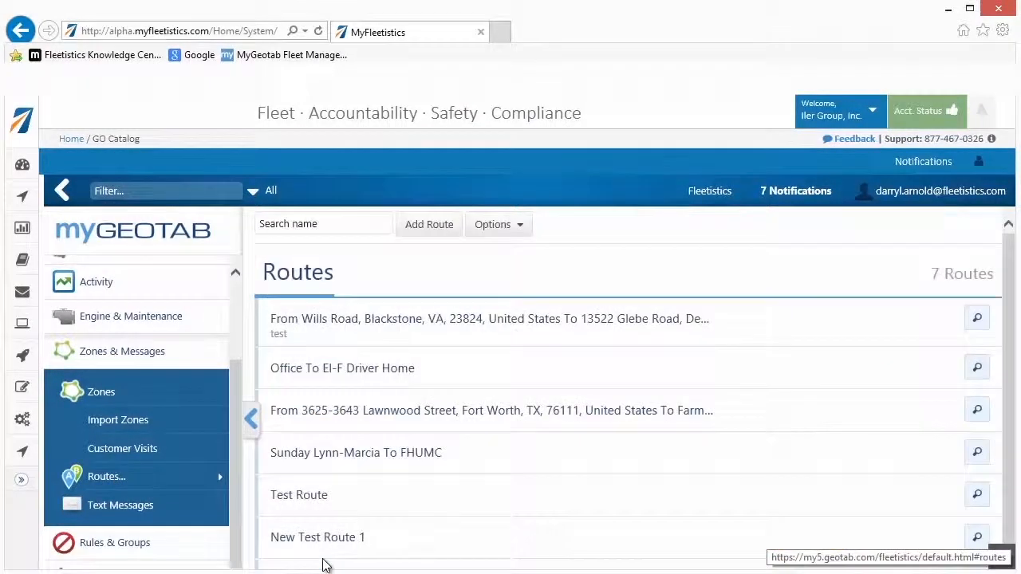
pyautogui.click(316, 510)
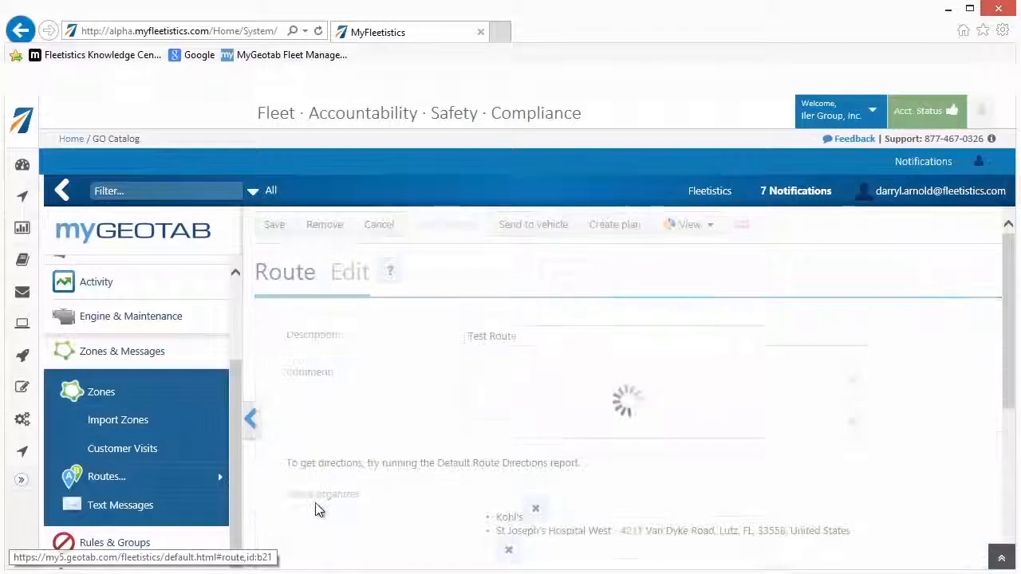
pyautogui.click(535, 228)
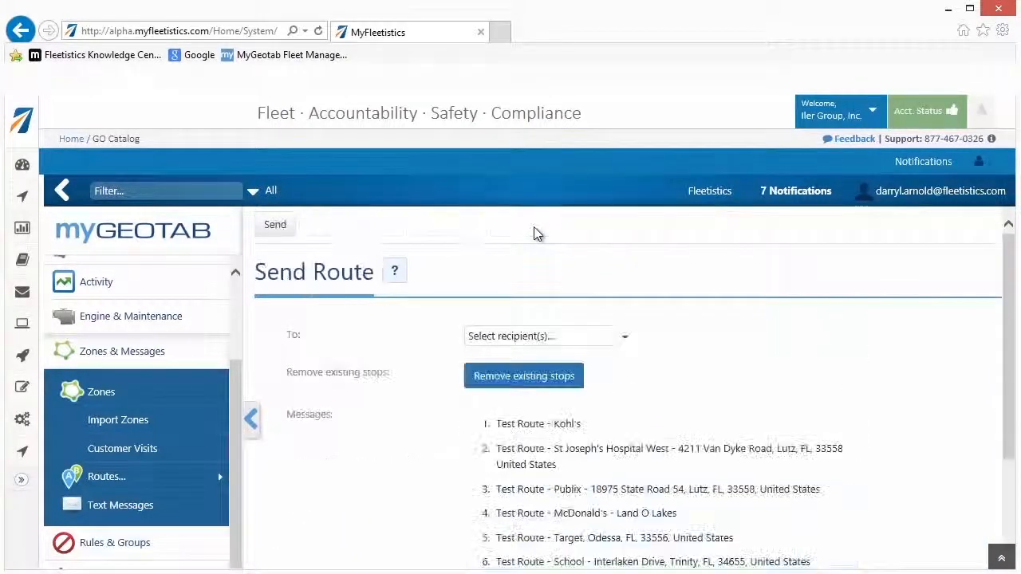
# - Send Test Route to the Route 5 device as recipient and save the route
pyautogui.click(628, 343)
pyautogui.click(624, 338)
pyautogui.scroll(-3, 610, 363)
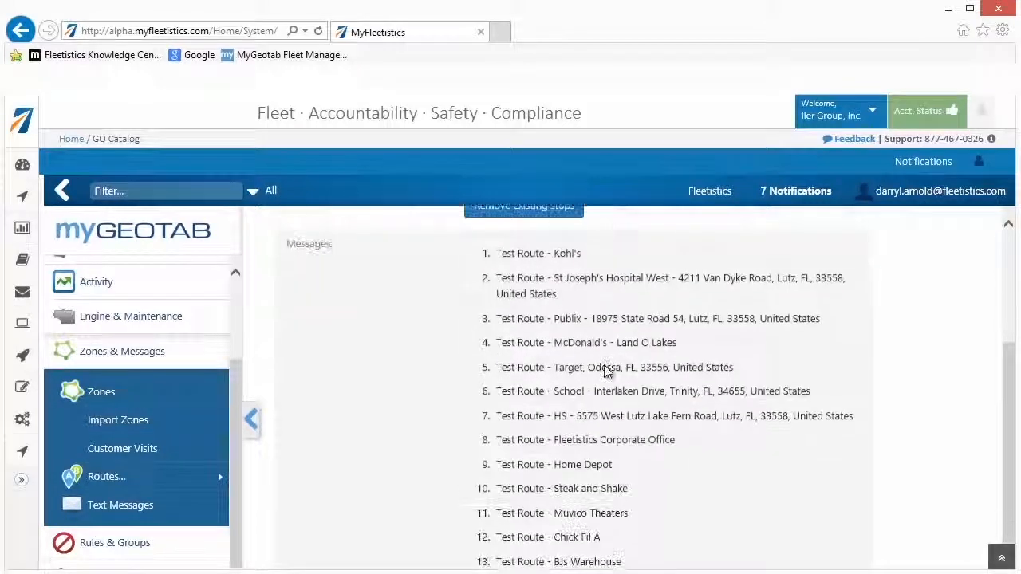
pyautogui.scroll(3, 618, 367)
pyautogui.click(624, 336)
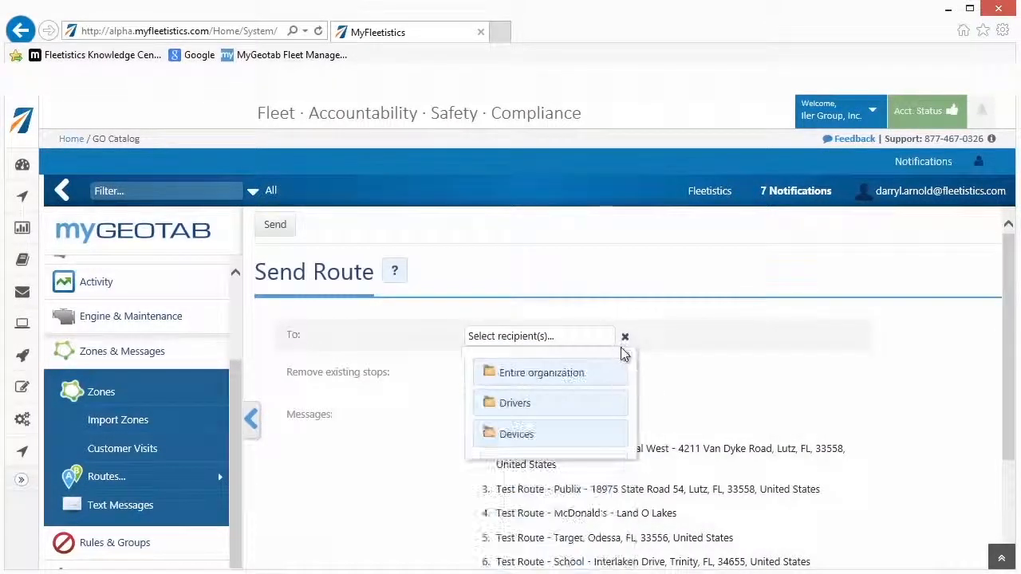
pyautogui.click(527, 434)
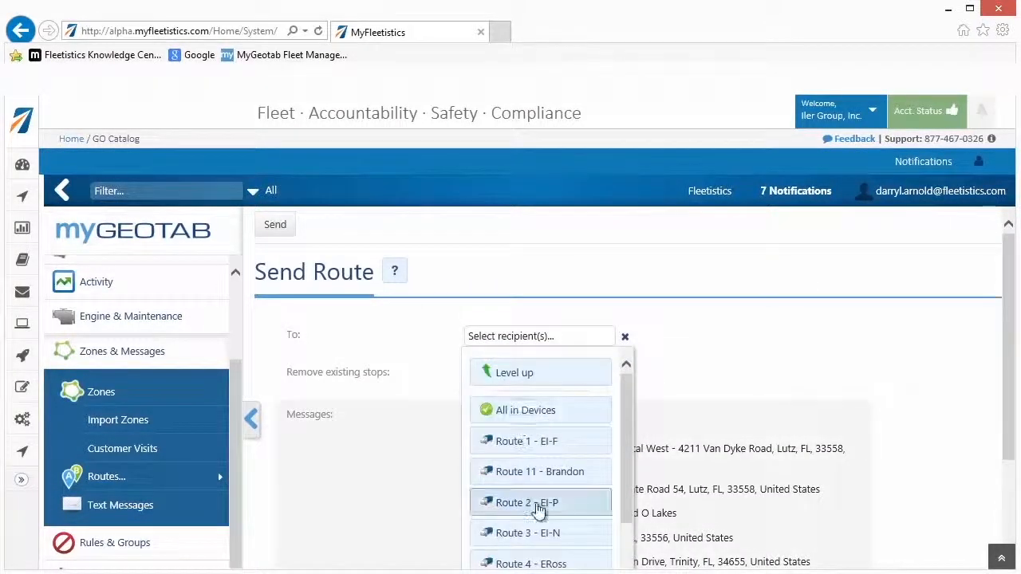
pyautogui.scroll(-2, 530, 510)
pyautogui.click(540, 520)
pyautogui.click(731, 472)
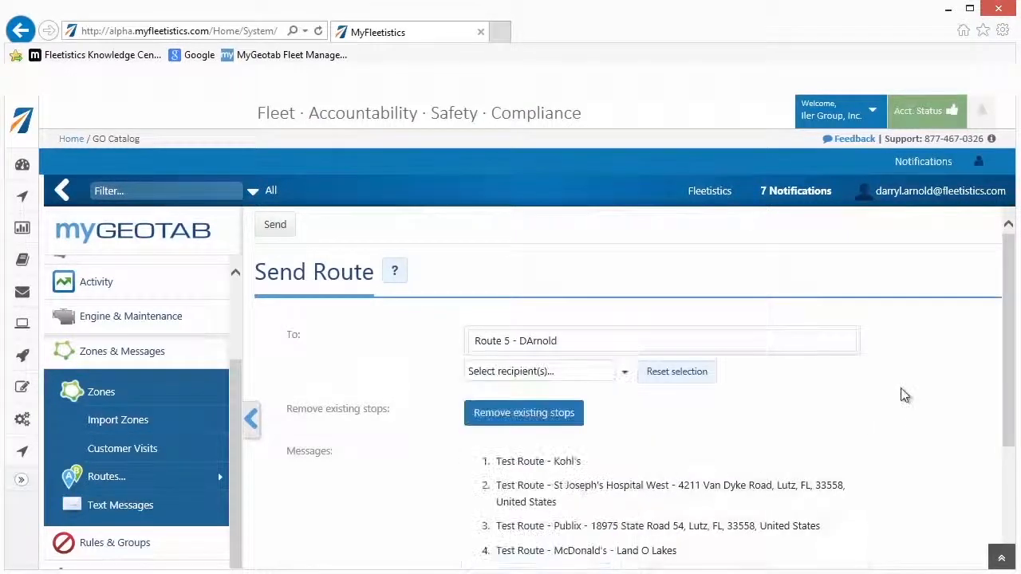
pyautogui.click(275, 226)
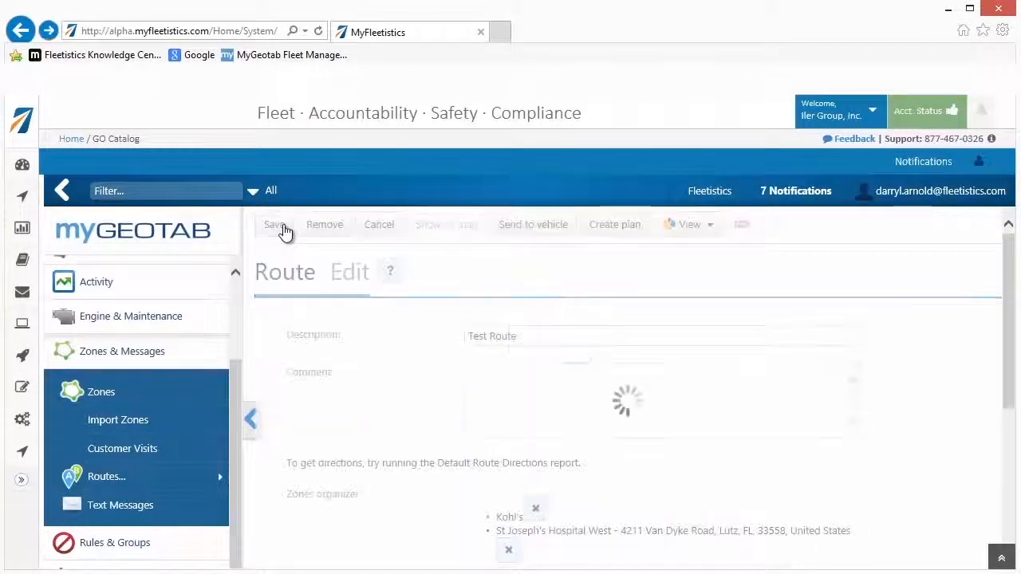
pyautogui.click(275, 227)
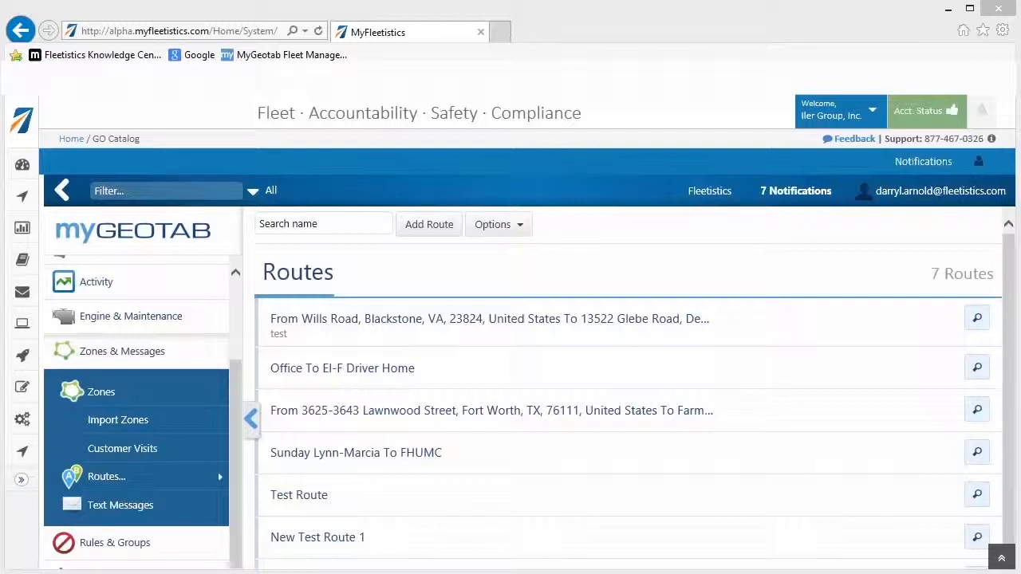
# - Reopen Test Route and show it on the map
pyautogui.click(393, 492)
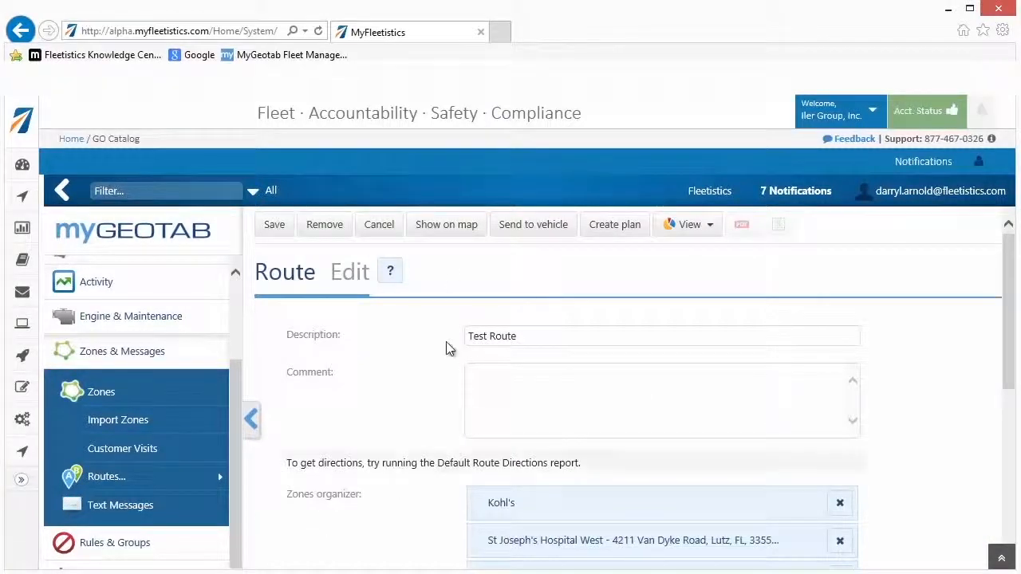
pyautogui.click(450, 228)
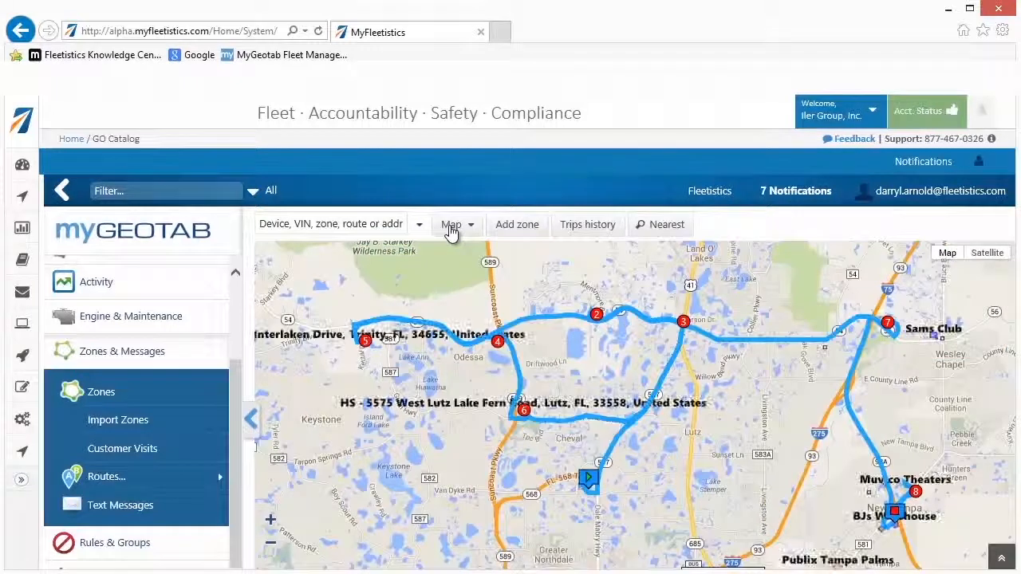